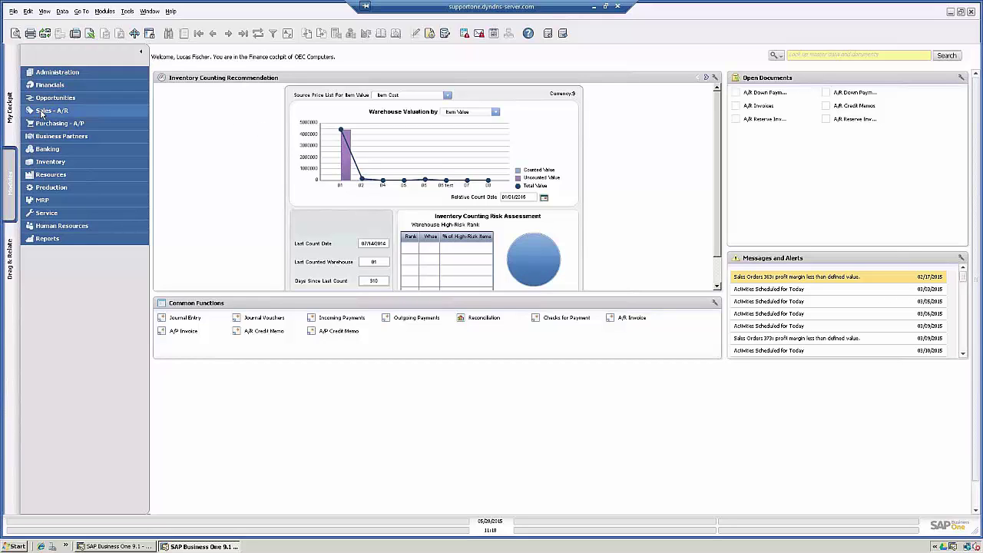
# Start a new sales order for the customer Lowe's with a delivery date of 06/20/2015
pyautogui.click(42, 113)
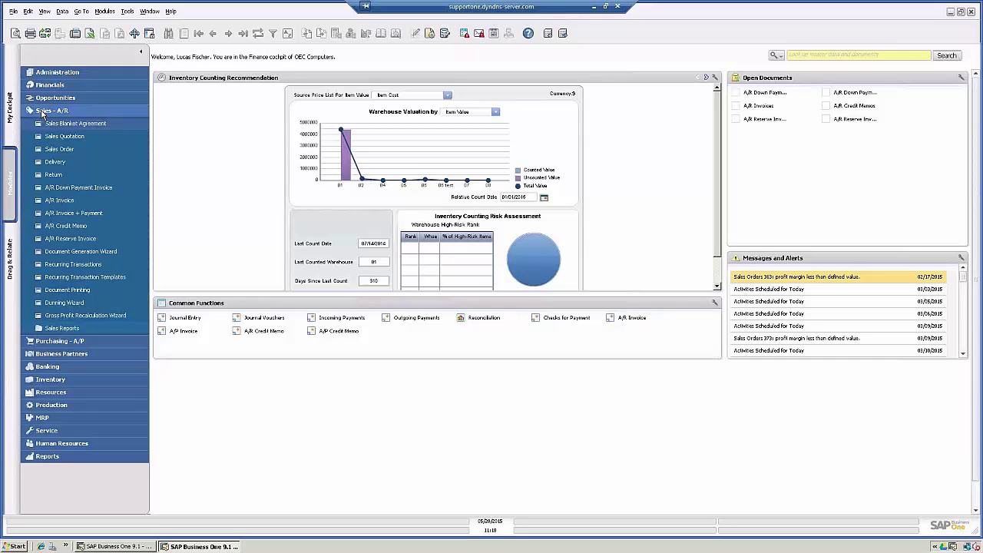
pyautogui.click(52, 149)
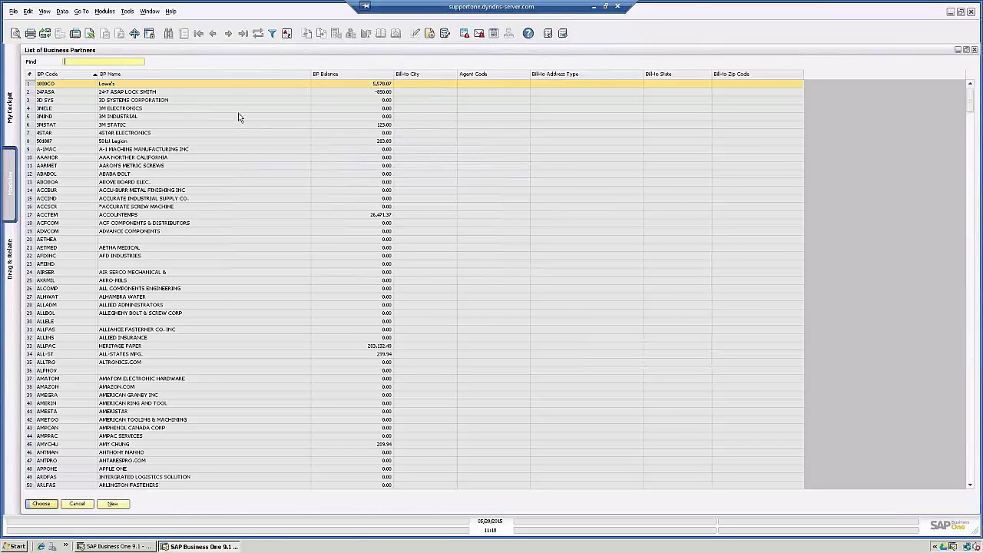
pyautogui.press('Return')
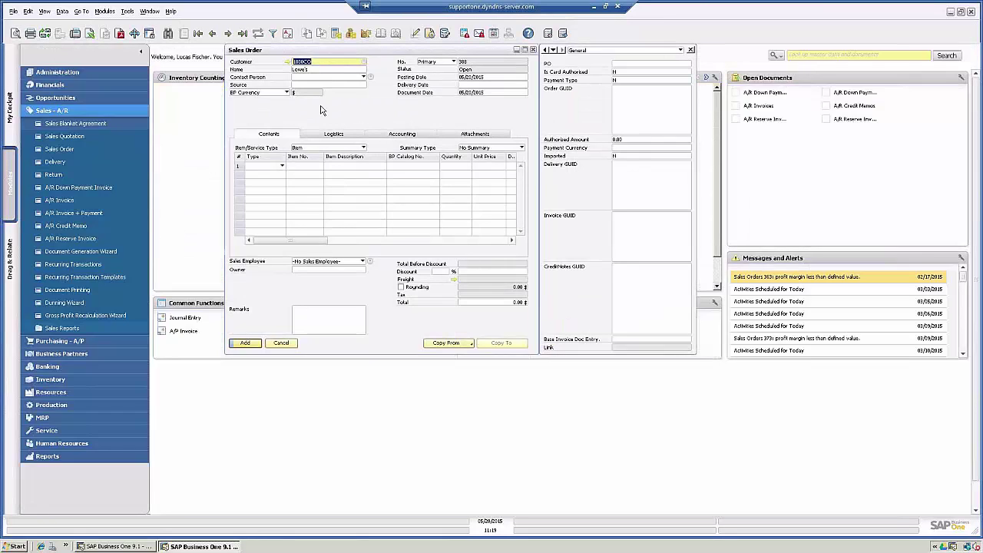
pyautogui.click(474, 87)
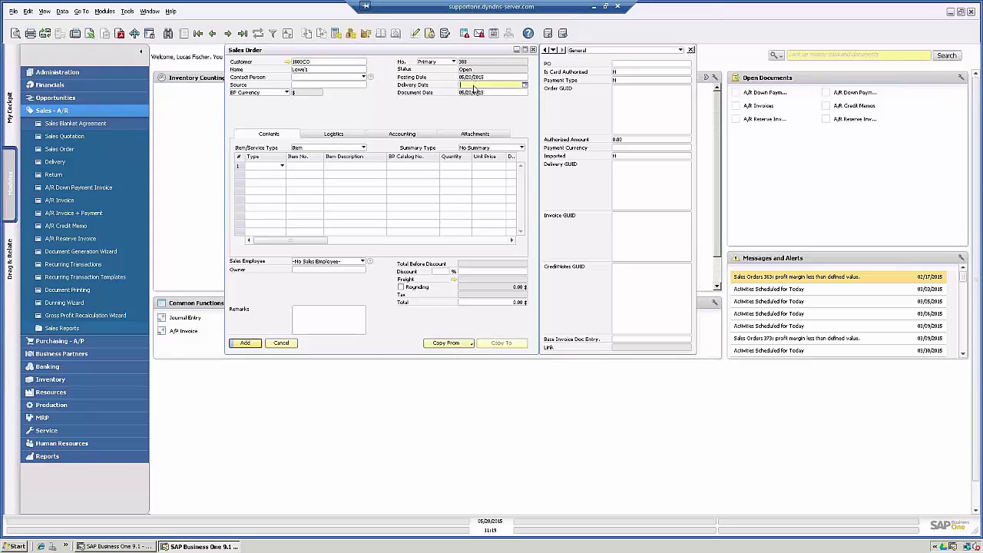
pyautogui.press('Tab')
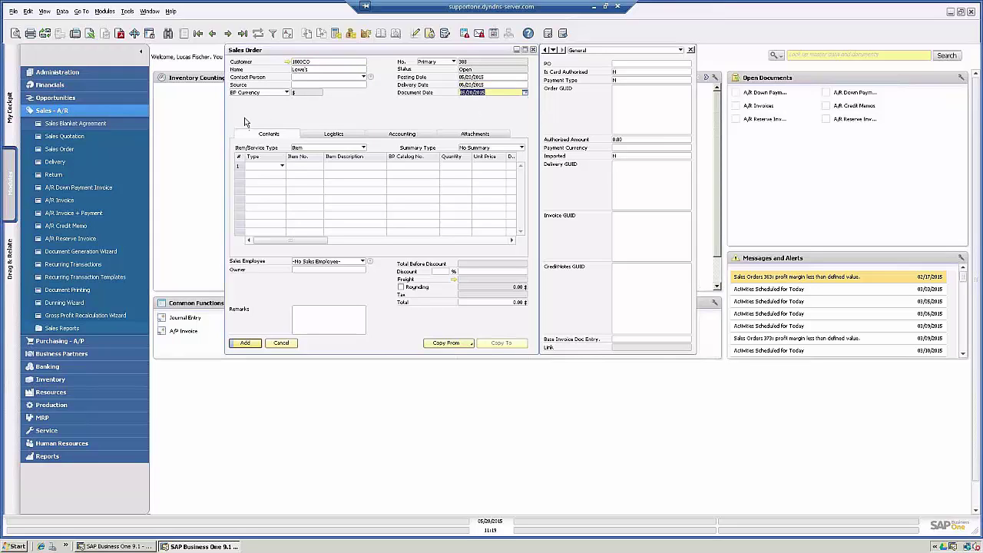
# Add the items A000012, A20011, Banners, batch production and bath2 to the sales order lines
pyautogui.click(310, 168)
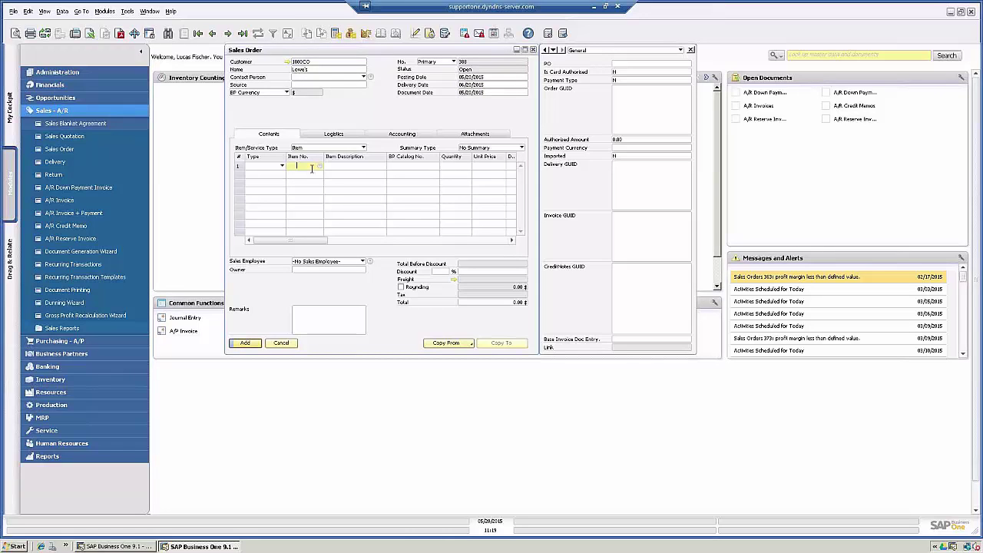
pyautogui.press('Tab')
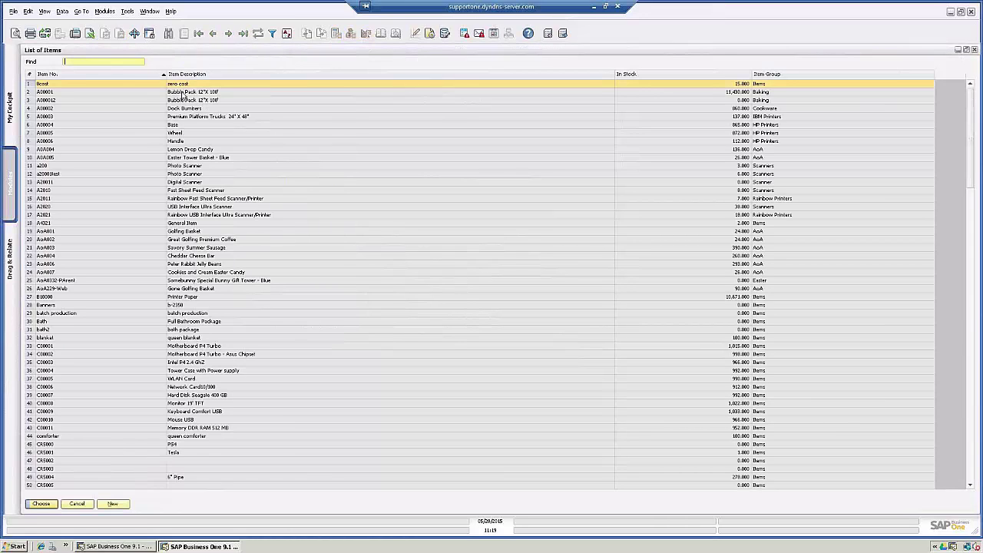
pyautogui.click(198, 92)
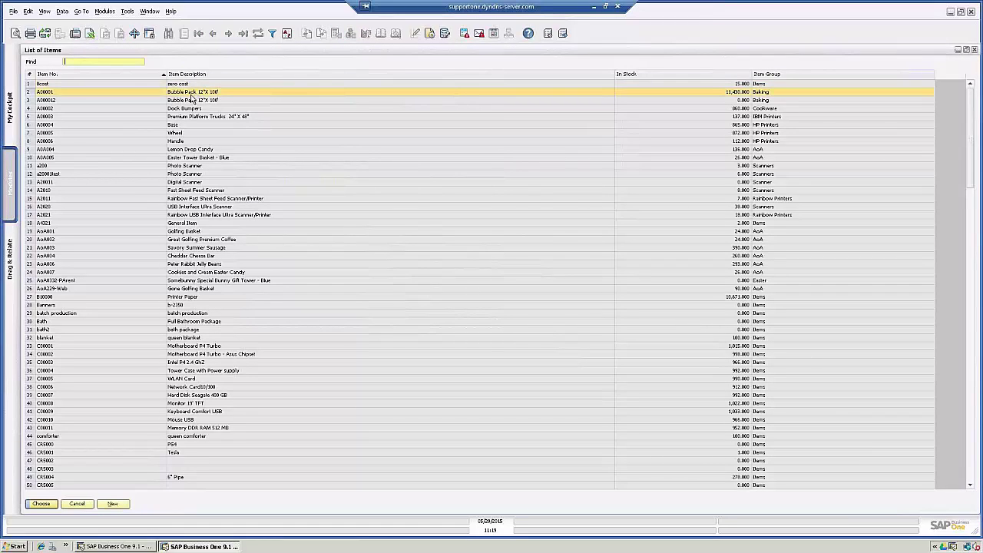
pyautogui.click(188, 101)
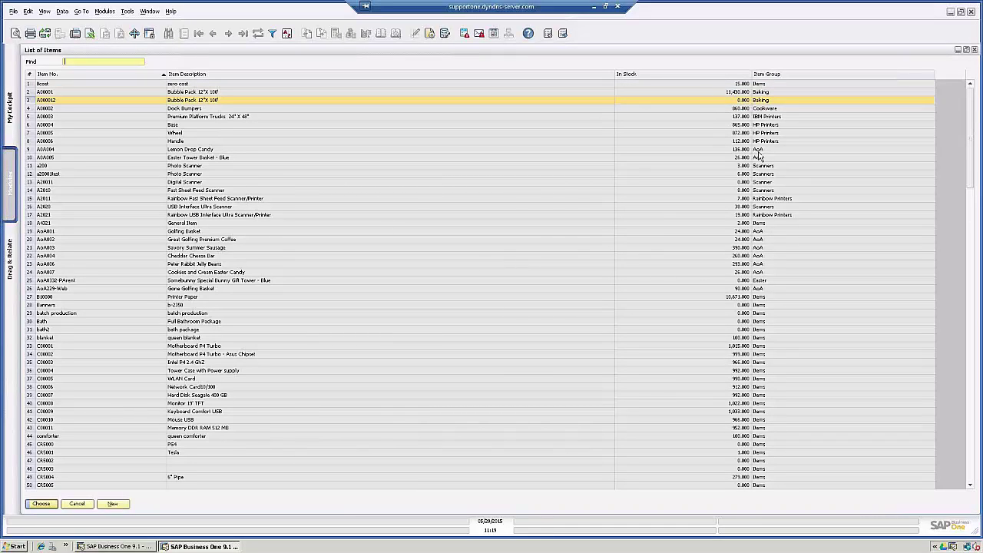
pyautogui.keyDown('ctrl'); pyautogui.click(710, 183); pyautogui.keyUp('ctrl')
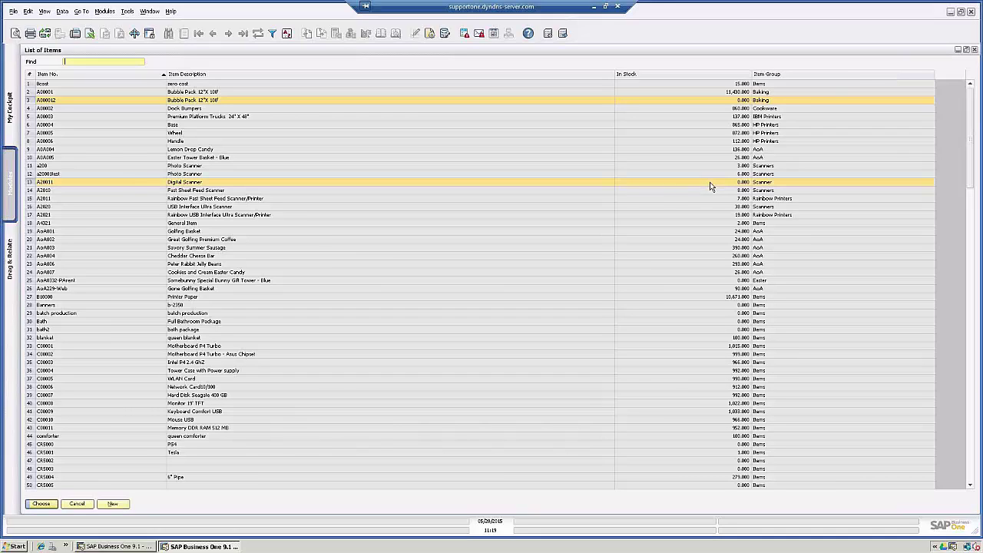
pyautogui.keyDown('ctrl'); pyautogui.click(709, 306); pyautogui.keyUp('ctrl')
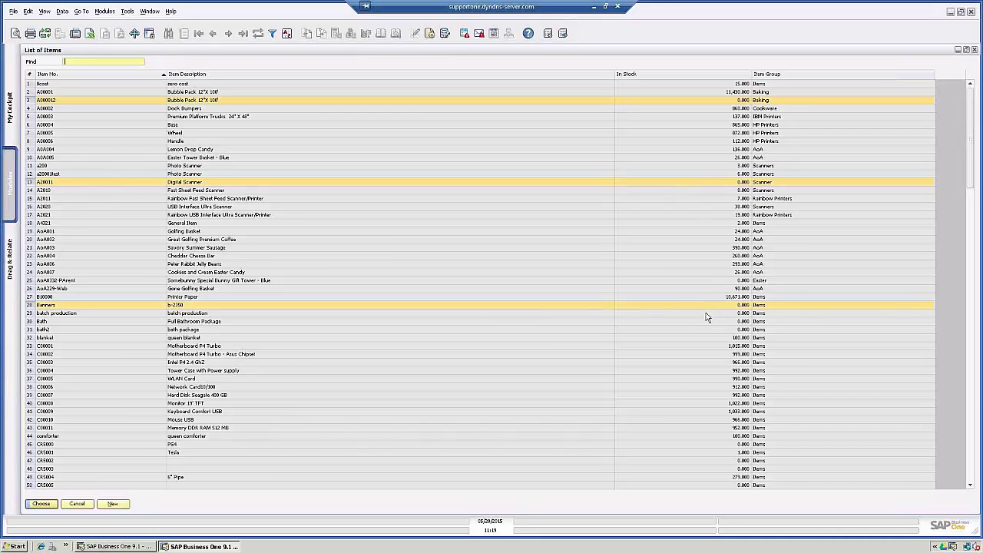
pyautogui.keyDown('ctrl'); pyautogui.click(704, 314); pyautogui.keyUp('ctrl')
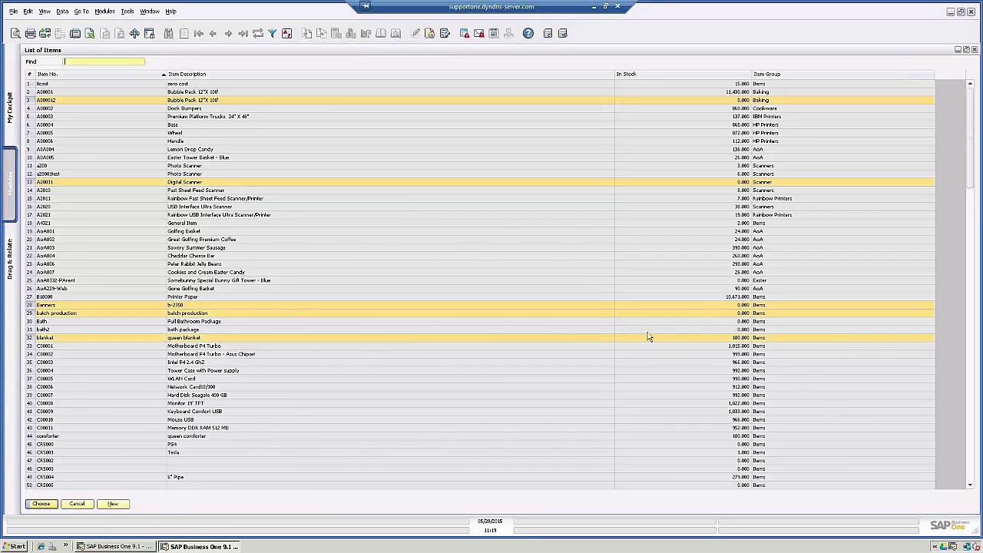
pyautogui.keyDown('ctrl'); pyautogui.click(704, 331); pyautogui.keyUp('ctrl')
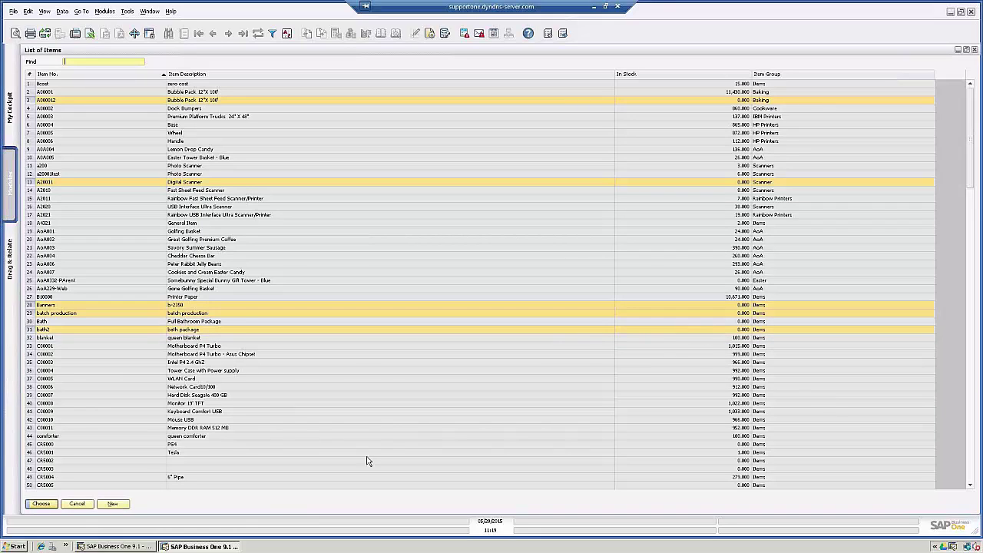
pyautogui.click(43, 506)
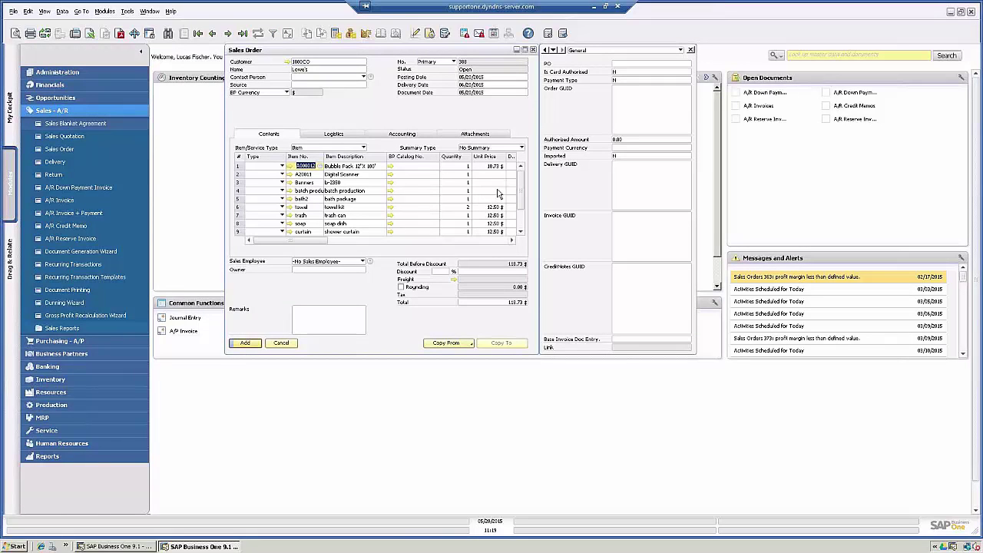
# Set the Bubble Pack and Digital Scanner quantities to 5, continuing past each availability check
pyautogui.click(456, 167)
pyautogui.write('5')
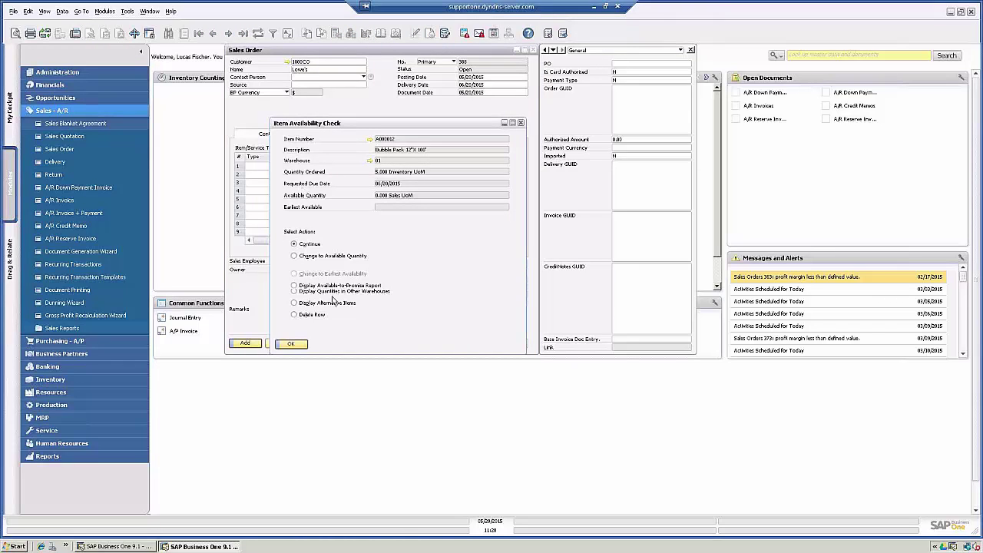
pyautogui.click(290, 345)
pyautogui.click(456, 181)
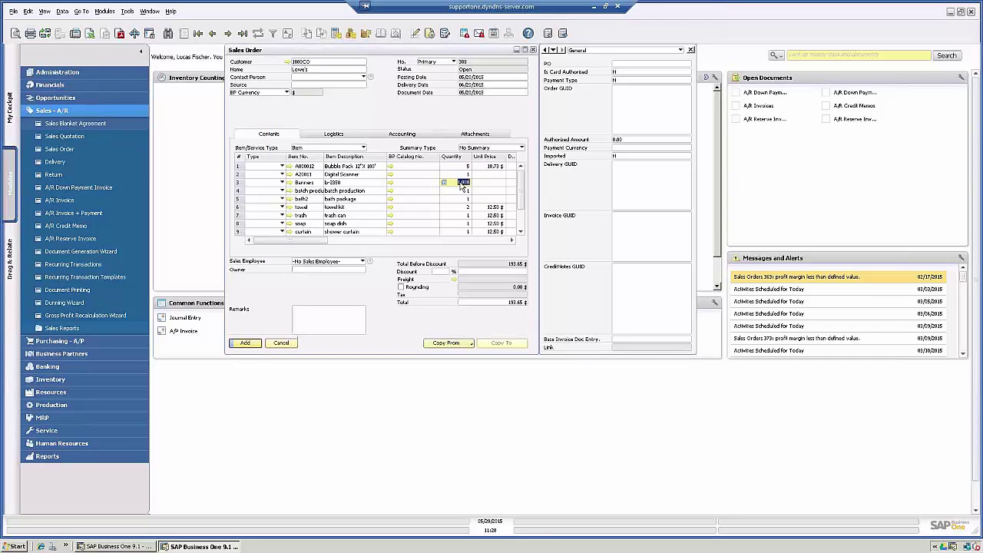
pyautogui.click(463, 189)
pyautogui.click(289, 344)
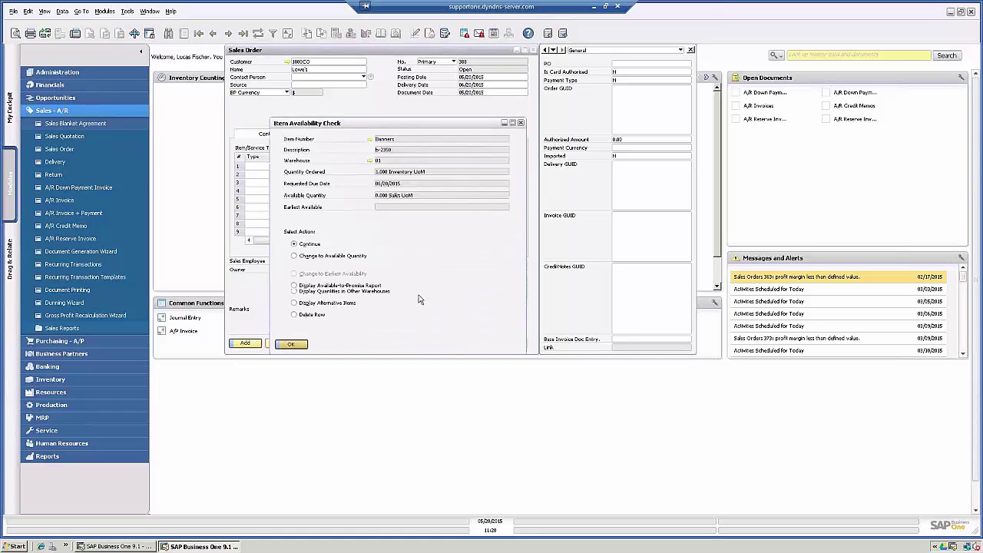
pyautogui.click(463, 175)
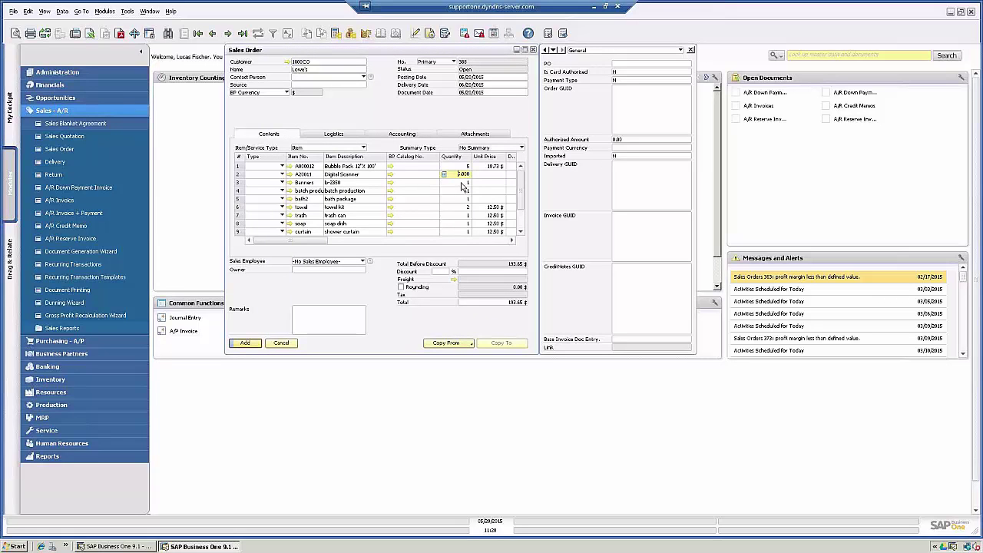
pyautogui.click(463, 184)
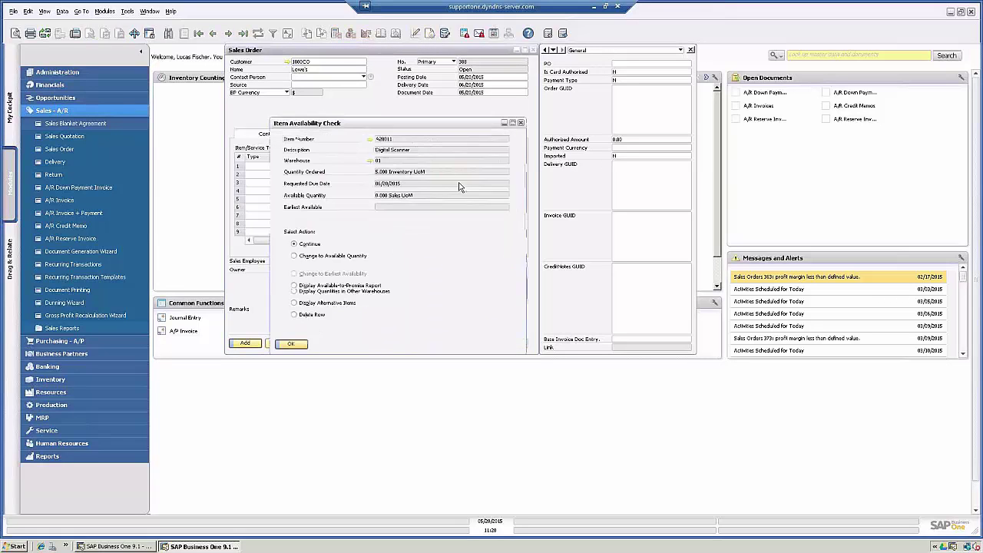
pyautogui.click(289, 345)
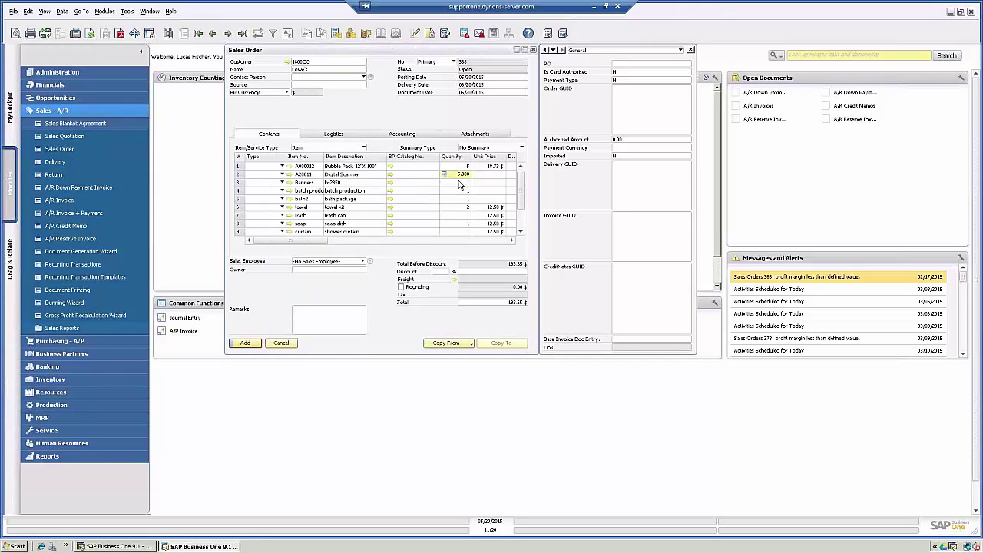
# Set the Banners and batch production quantities to 5, continuing past the item availability checks
pyautogui.click(462, 182)
pyautogui.click(253, 343)
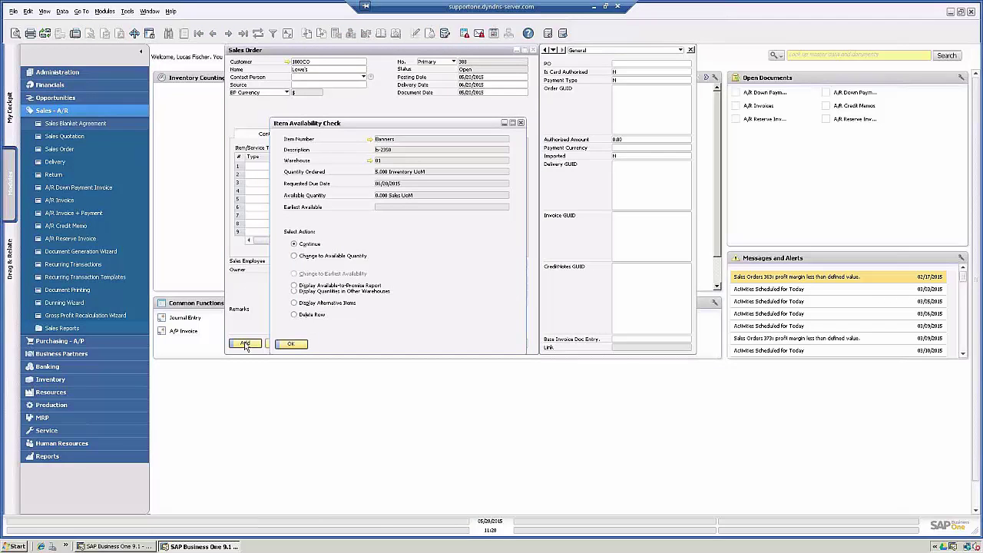
pyautogui.click(291, 344)
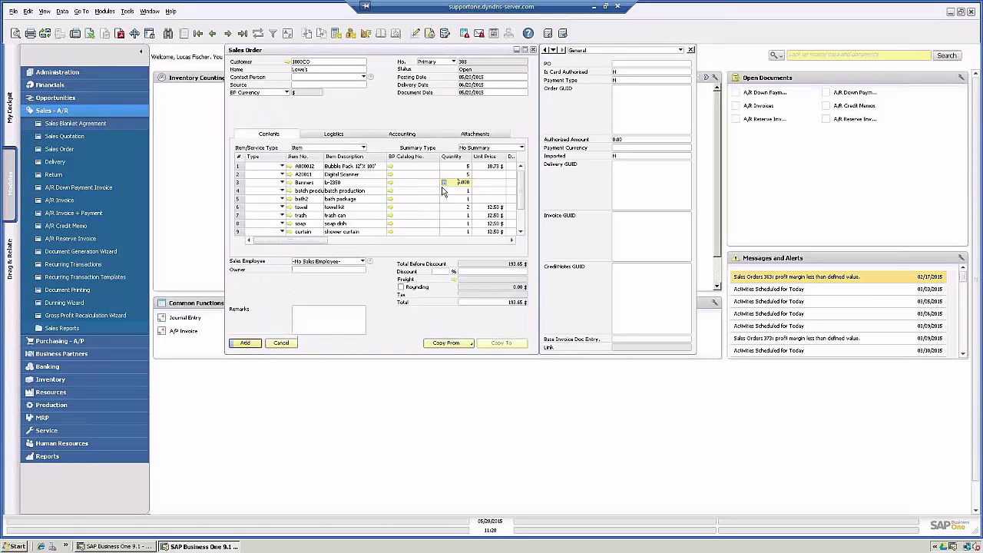
pyautogui.click(453, 192)
pyautogui.click(313, 219)
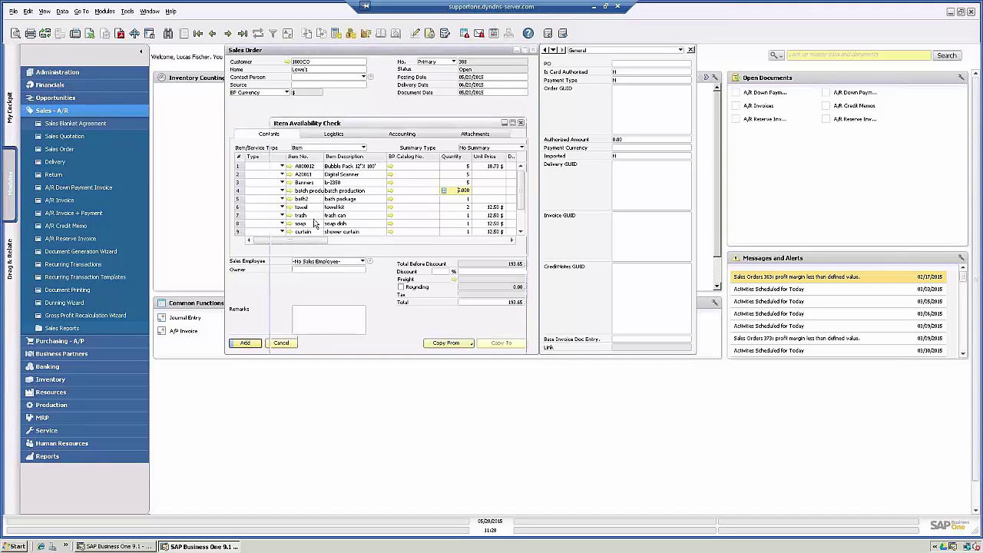
pyautogui.click(289, 344)
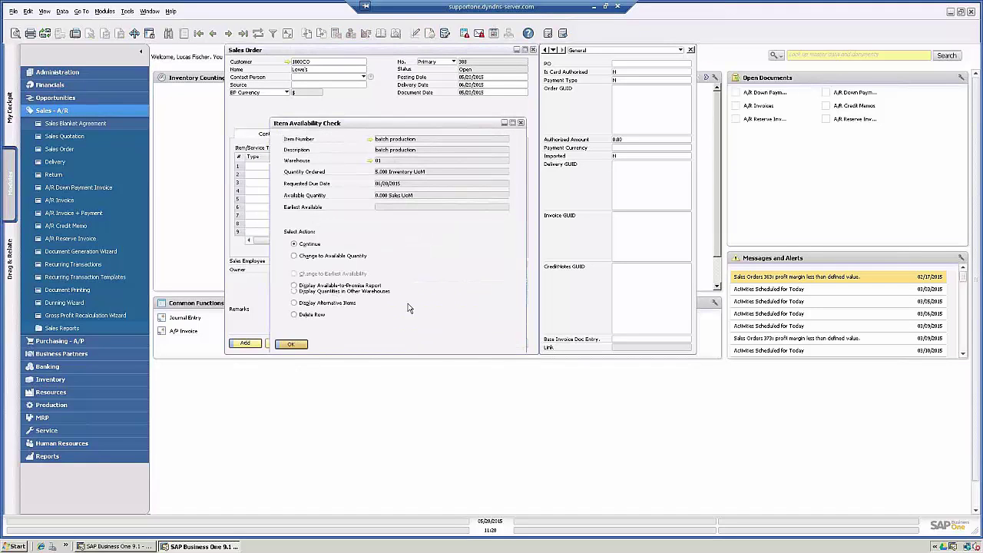
# Try a quantity of 5 on the bath package line and return it to 1
pyautogui.click(463, 200)
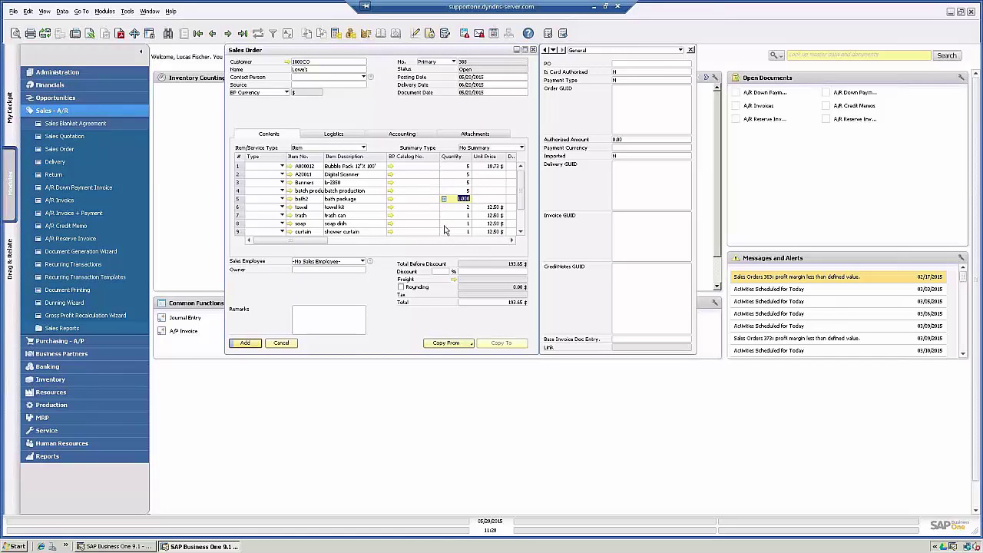
pyautogui.press('Tab')
pyautogui.click(460, 199)
pyautogui.write('5')
pyautogui.press('Tab')
pyautogui.click(457, 200)
pyautogui.write('1')
pyautogui.press('Tab')
pyautogui.scroll(-4, 522, 230)
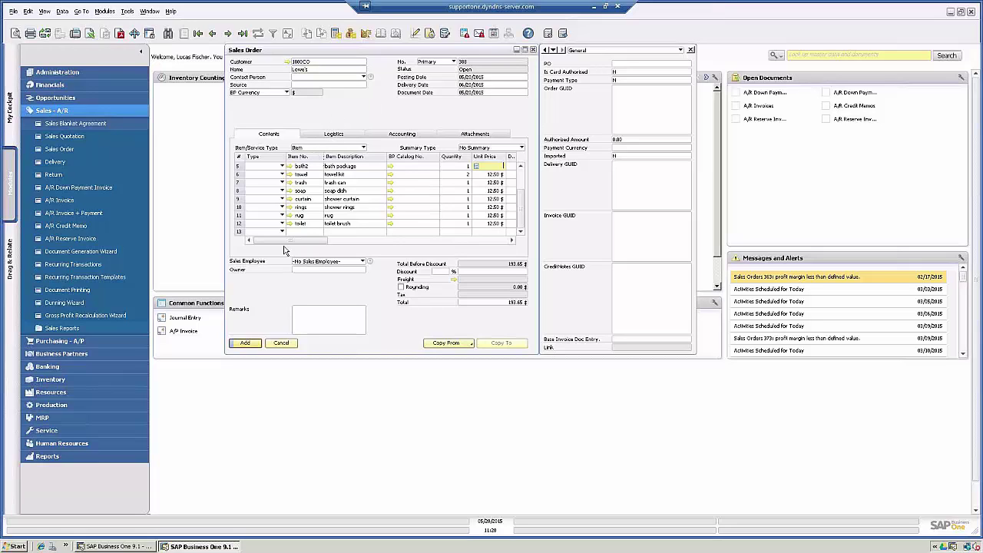
# Mark all rows of the sales order as a procurement document and add the order without printing a report
pyautogui.click(330, 135)
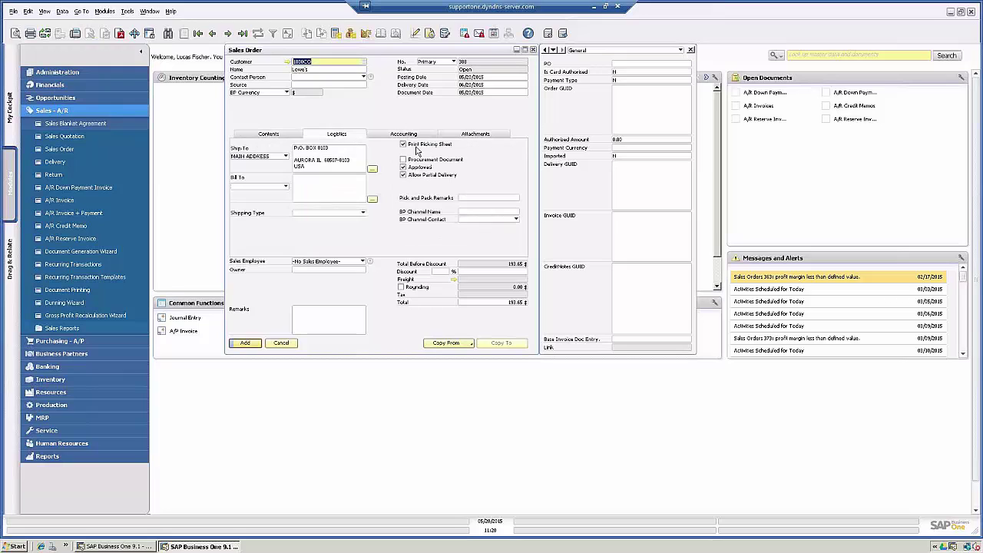
pyautogui.click(403, 159)
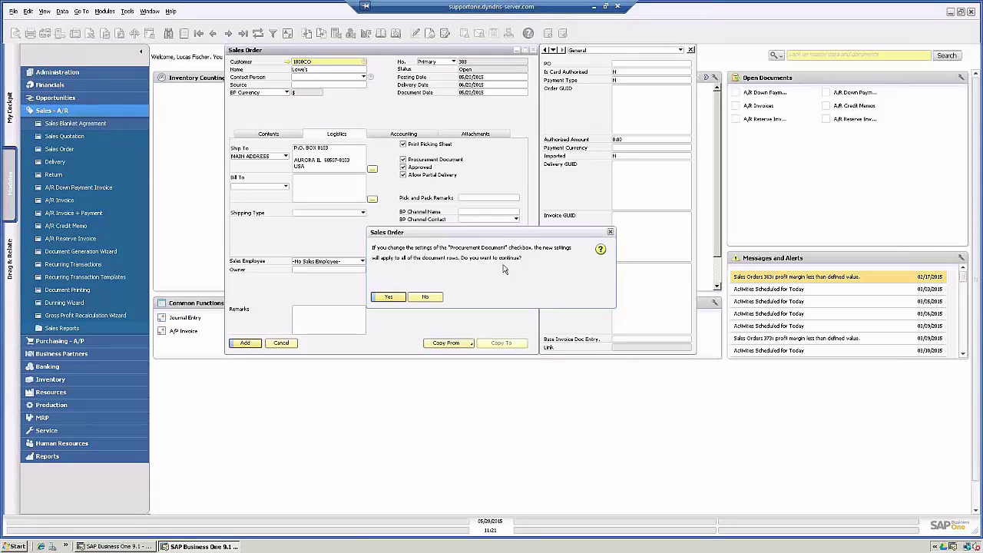
pyautogui.click(384, 297)
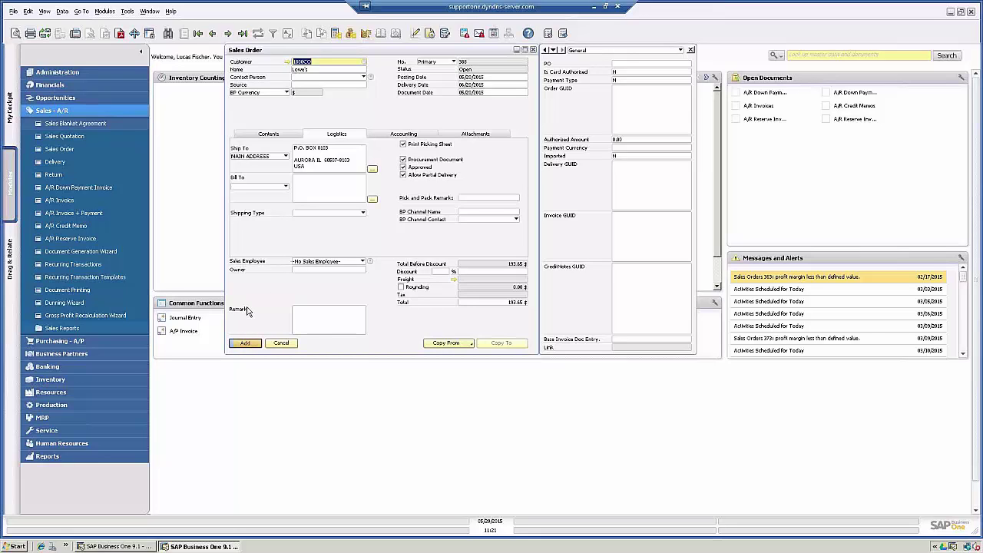
pyautogui.click(245, 343)
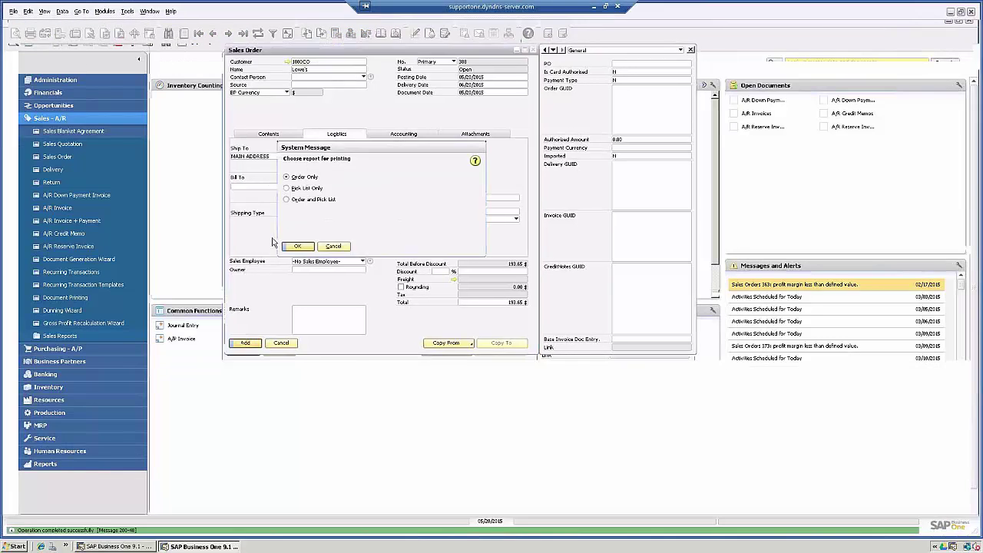
pyautogui.click(344, 247)
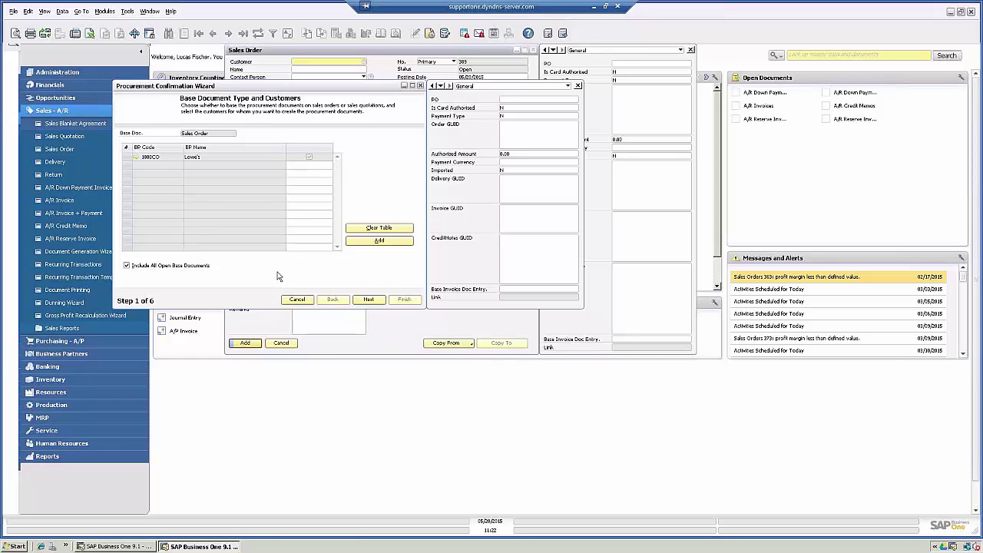
# Base the procurement on the new Lowe's sales order only, excluding other open base documents, and review its line items for the purchase order
pyautogui.click(126, 266)
pyautogui.click(368, 301)
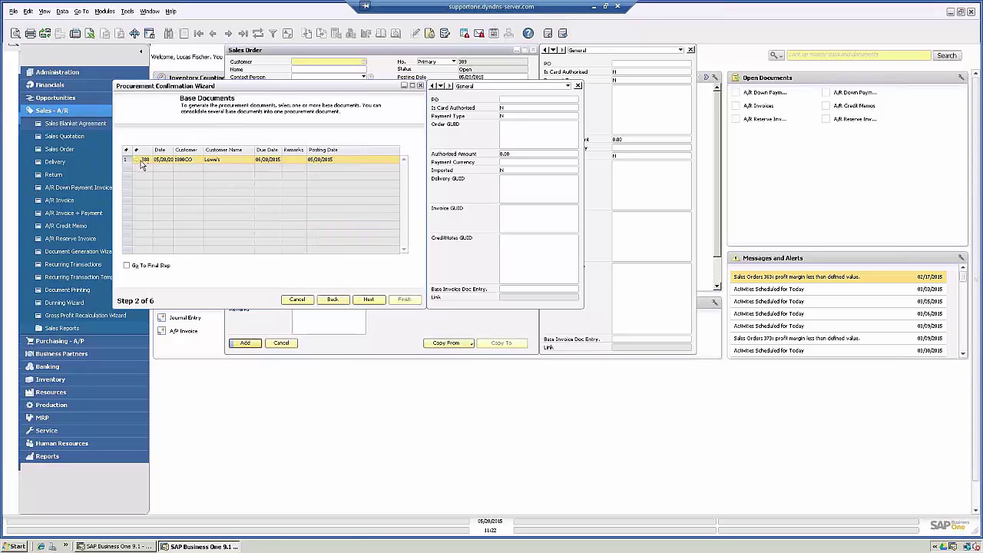
pyautogui.click(369, 300)
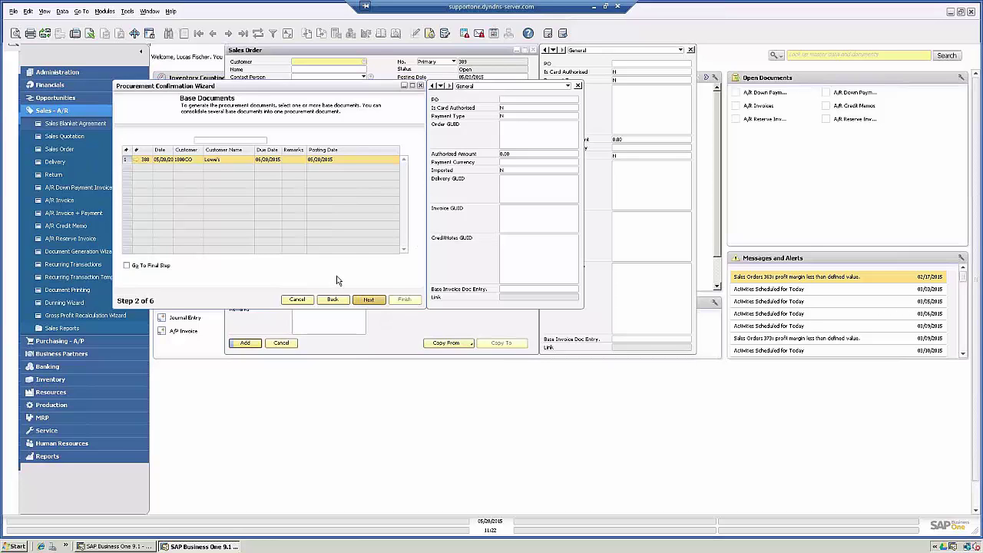
pyautogui.press('Return')
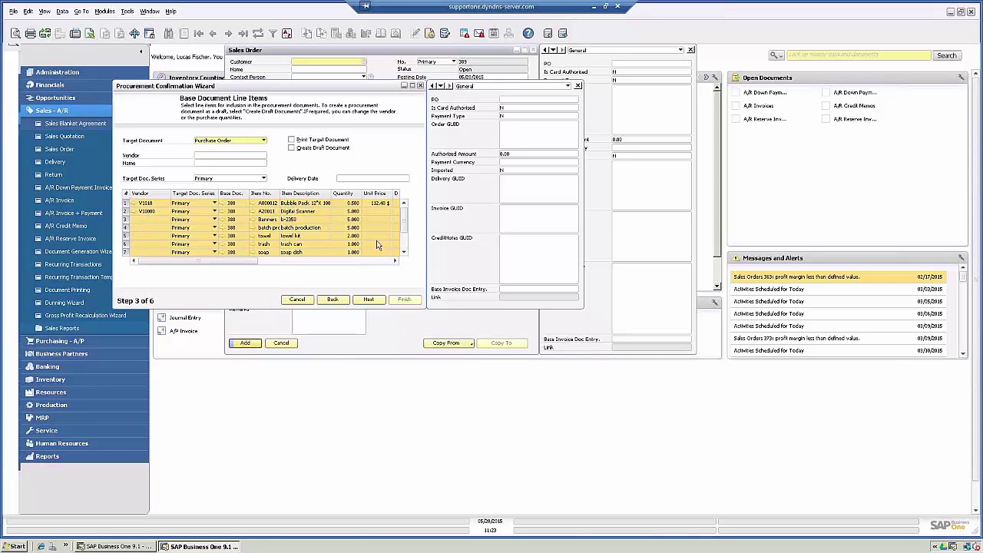
pyautogui.moveTo(403, 223); pyautogui.dragTo(402, 242)
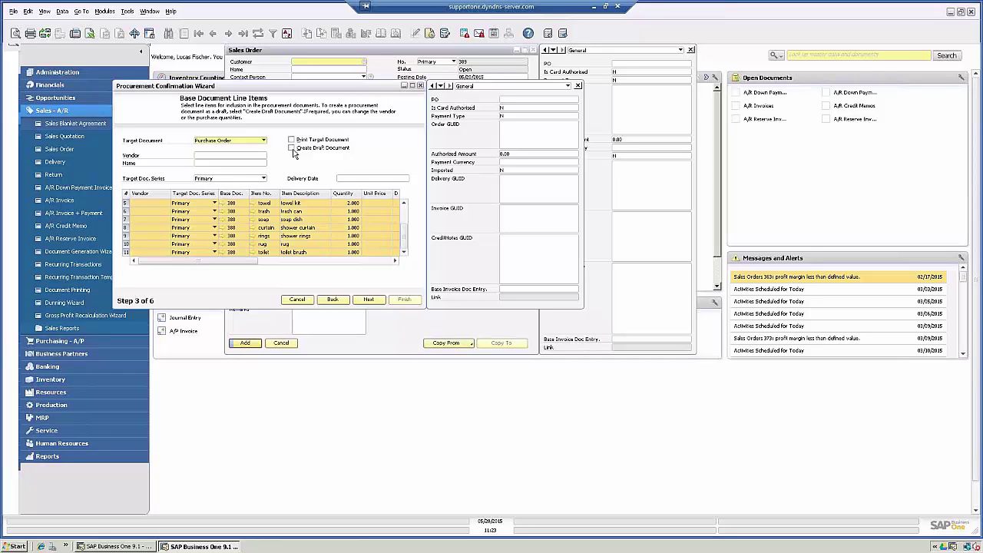
# Set the delivery date of the target purchase orders to 06/20/2015
pyautogui.click(355, 183)
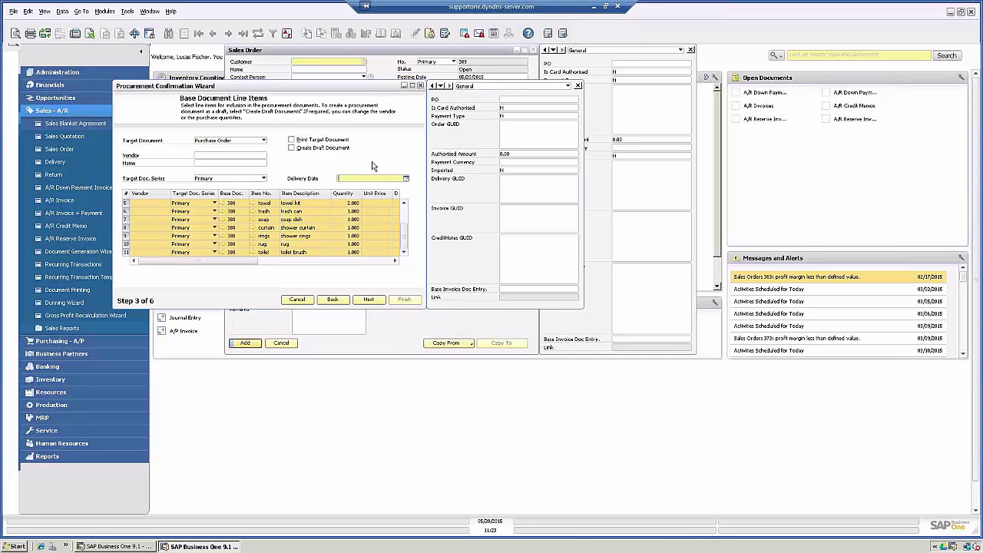
pyautogui.write('6/30')
pyautogui.press('Tab')
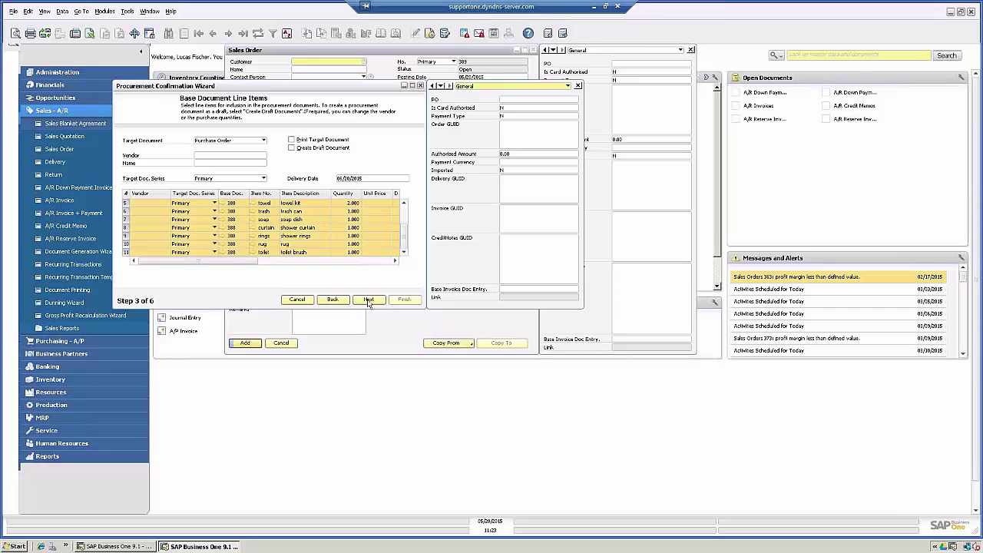
# Reselect all line items of the sales order and try to continue with the missing vendor codes left blank
pyautogui.click(129, 212)
pyautogui.keyDown('ctrl'); pyautogui.click(126, 206); pyautogui.keyUp('ctrl')
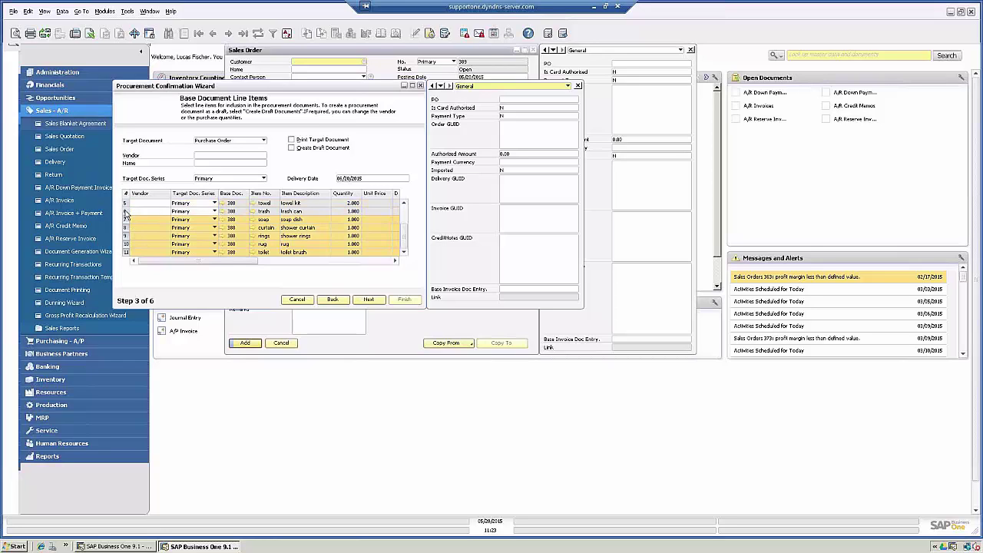
pyautogui.keyDown('shift'); pyautogui.click(125, 211); pyautogui.keyUp('shift')
pyautogui.keyDown('ctrl'); pyautogui.click(128, 213); pyautogui.keyUp('ctrl')
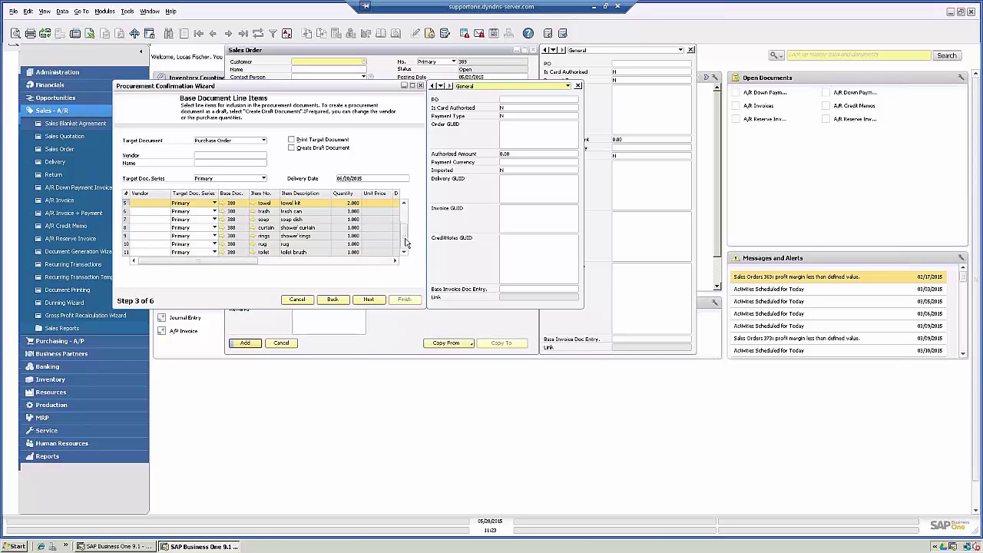
pyautogui.scroll(2, 405, 212)
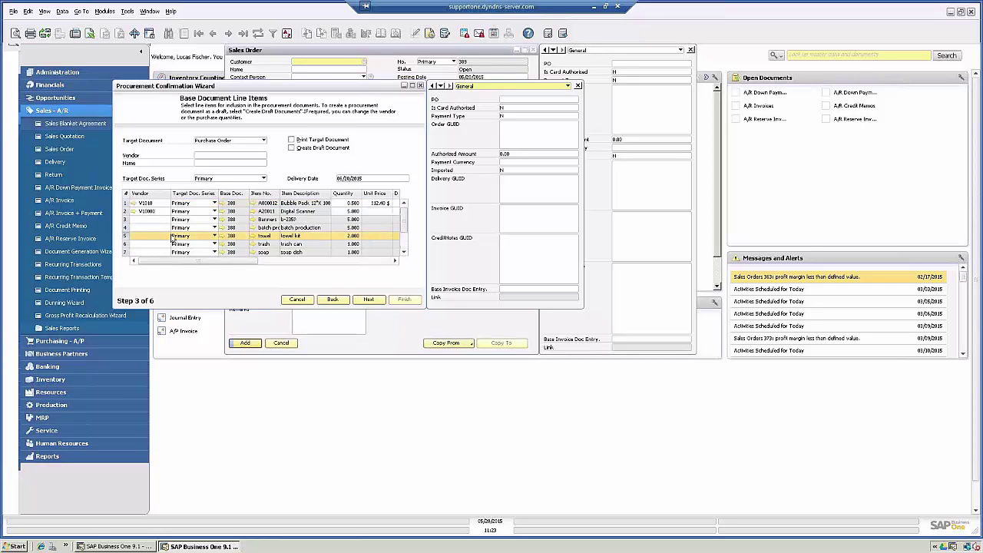
pyautogui.click(126, 203)
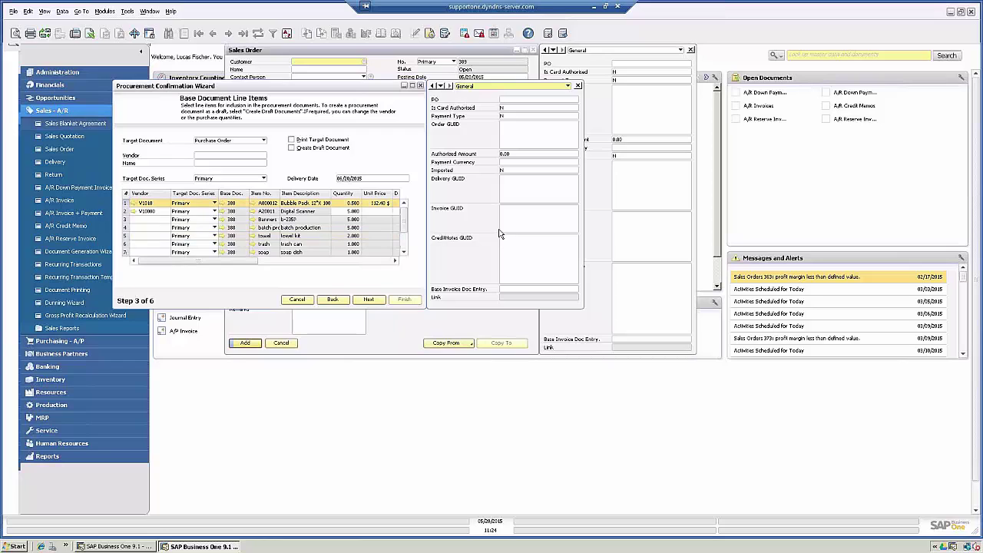
pyautogui.moveTo(406, 231); pyautogui.dragTo(405, 252)
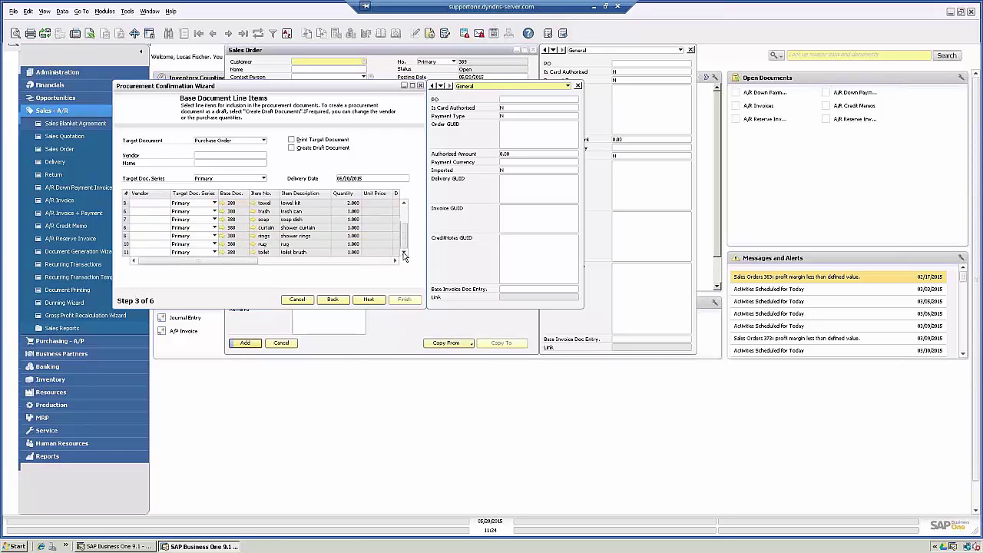
pyautogui.keyDown('shift'); pyautogui.click(126, 252); pyautogui.keyUp('shift')
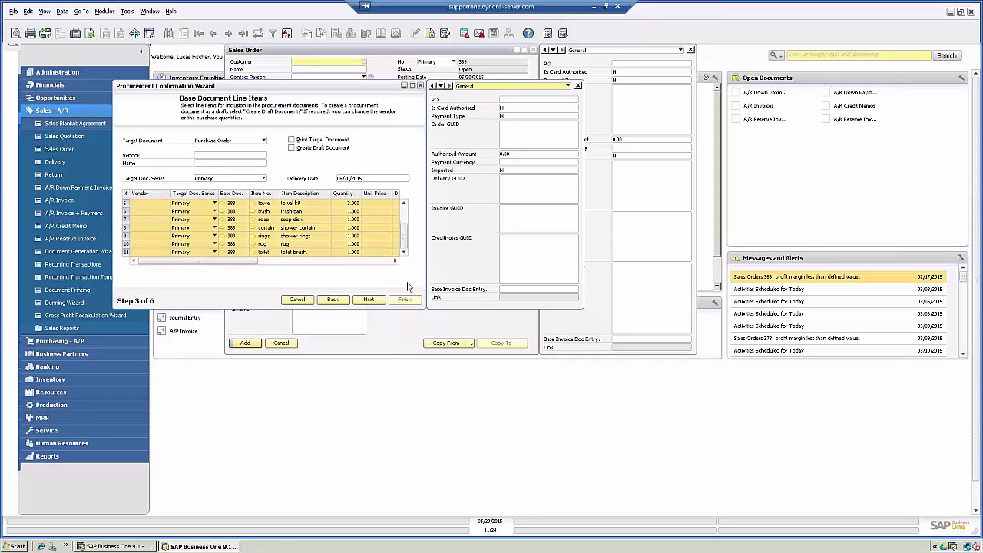
pyautogui.click(369, 299)
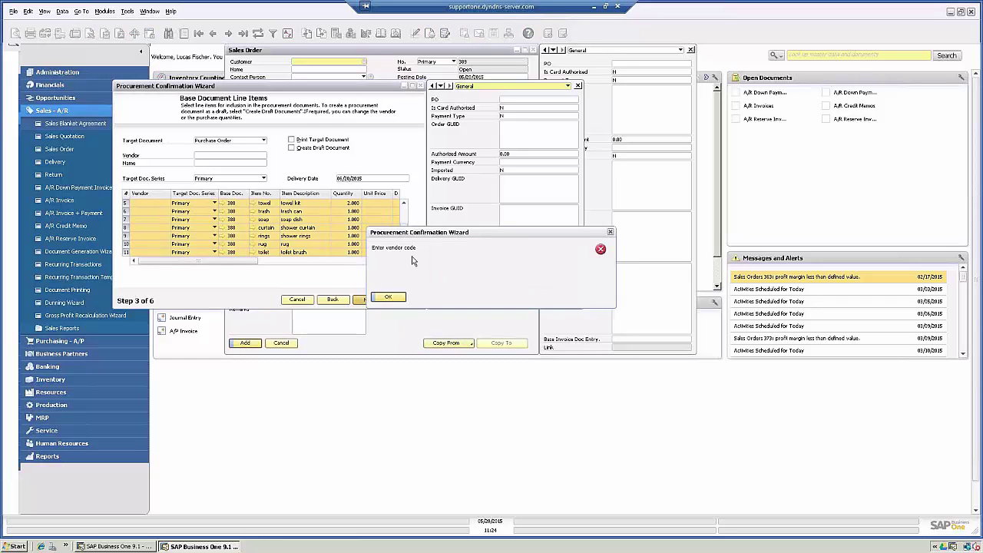
pyautogui.click(387, 298)
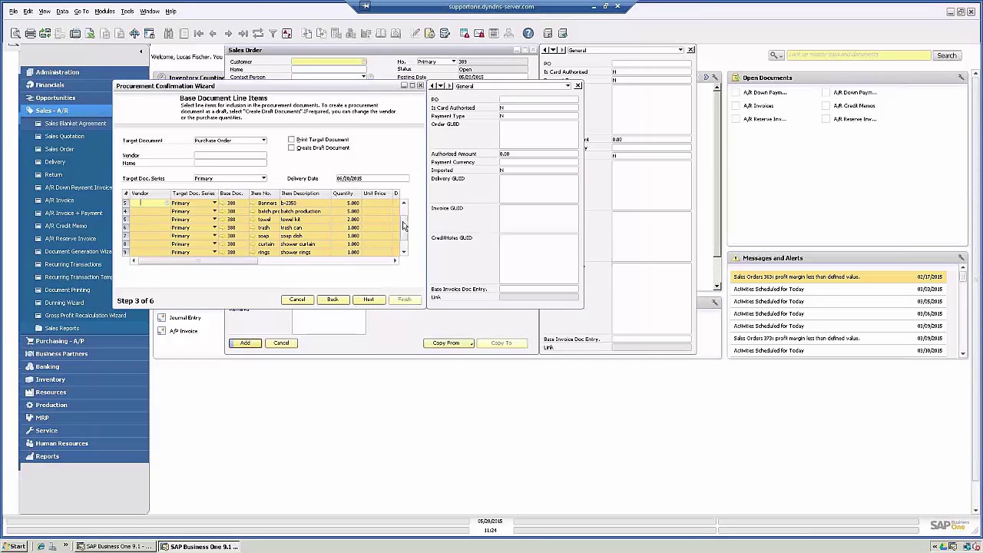
# Assign vendor V10000 to the Banners and batch production lines
pyautogui.scroll(1, 403, 219)
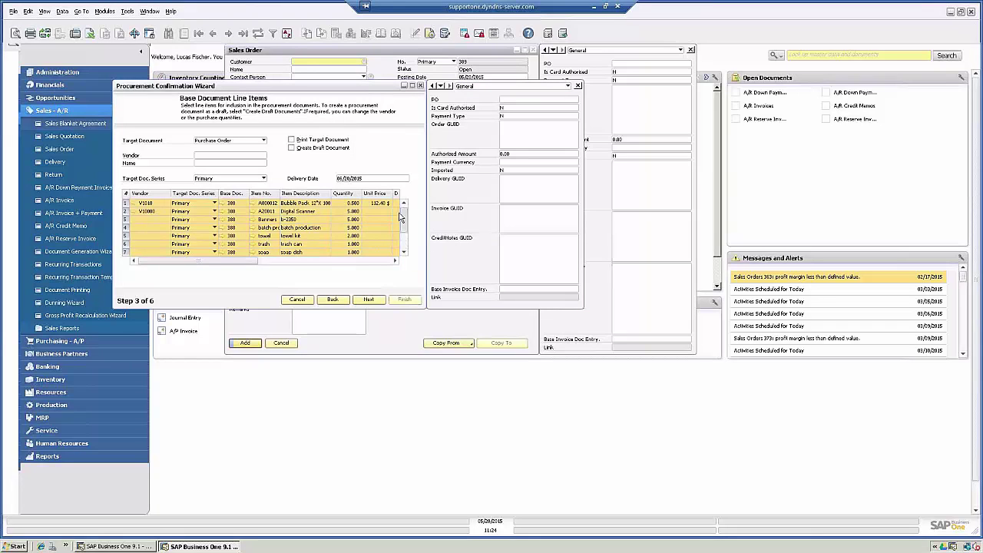
pyautogui.click(157, 211)
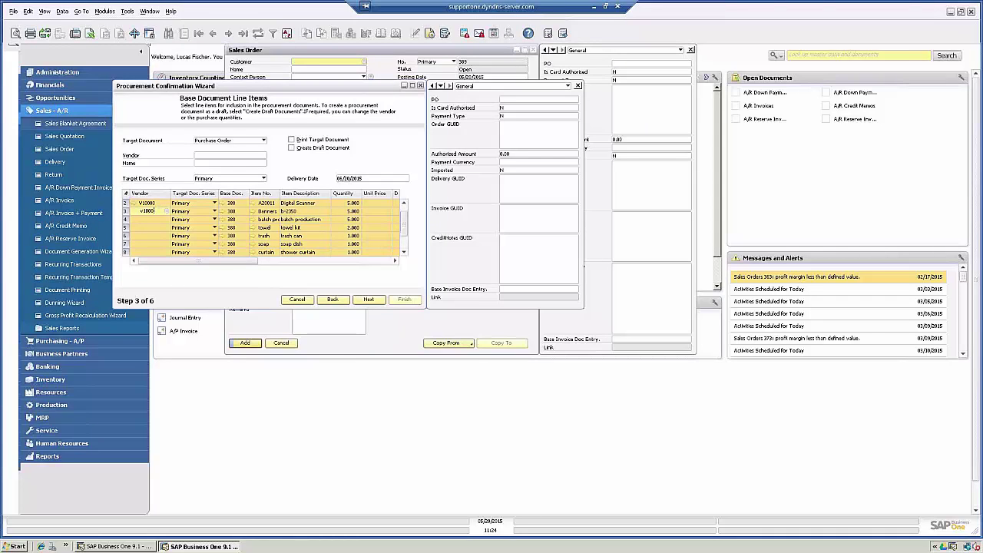
pyautogui.write('v10000')
pyautogui.press('Tab')
pyautogui.click(145, 219)
pyautogui.doubleClick(152, 212)
pyautogui.rightClick(154, 212)
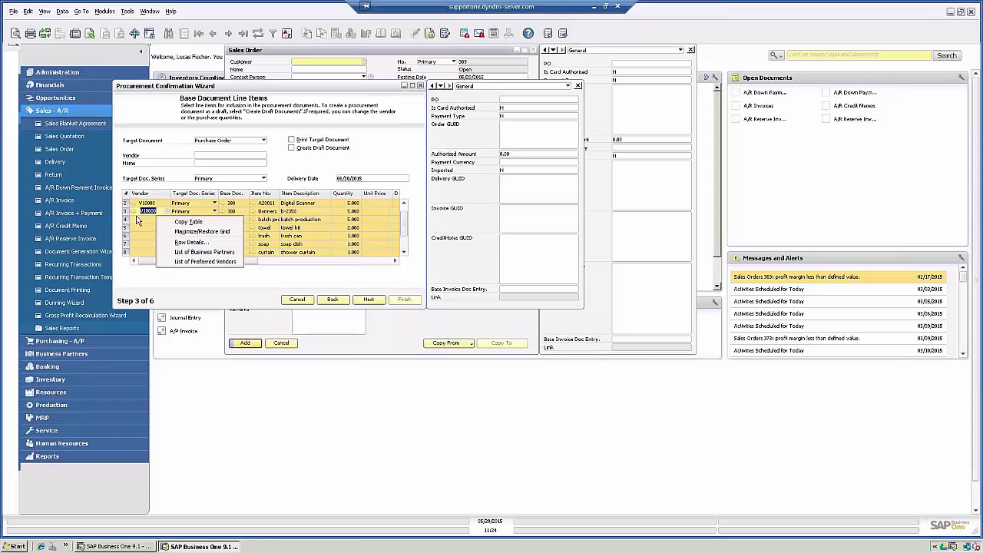
pyautogui.click(142, 221)
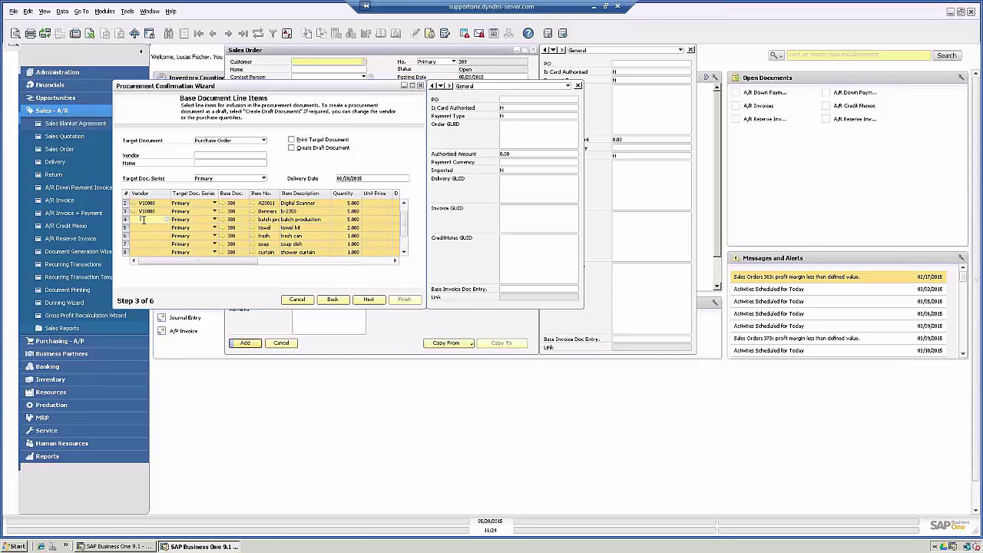
pyautogui.write('v10000')
pyautogui.press('Tab')
# Assign vendor V10000 to the towel, trash, soap and curtain lines
pyautogui.click(142, 228)
pyautogui.press('Tab')
pyautogui.click(146, 235)
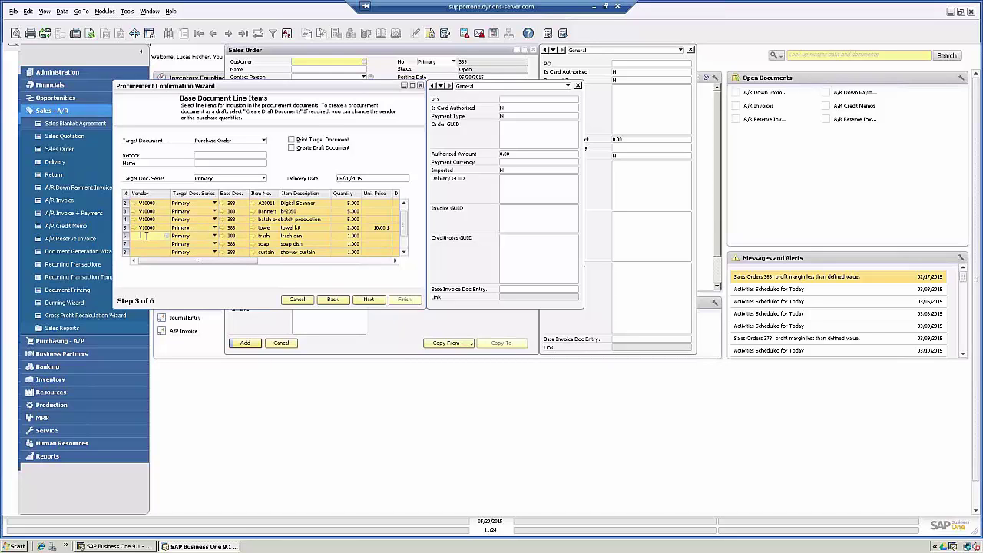
pyautogui.write('v1')
pyautogui.press('Tab')
pyautogui.click(145, 244)
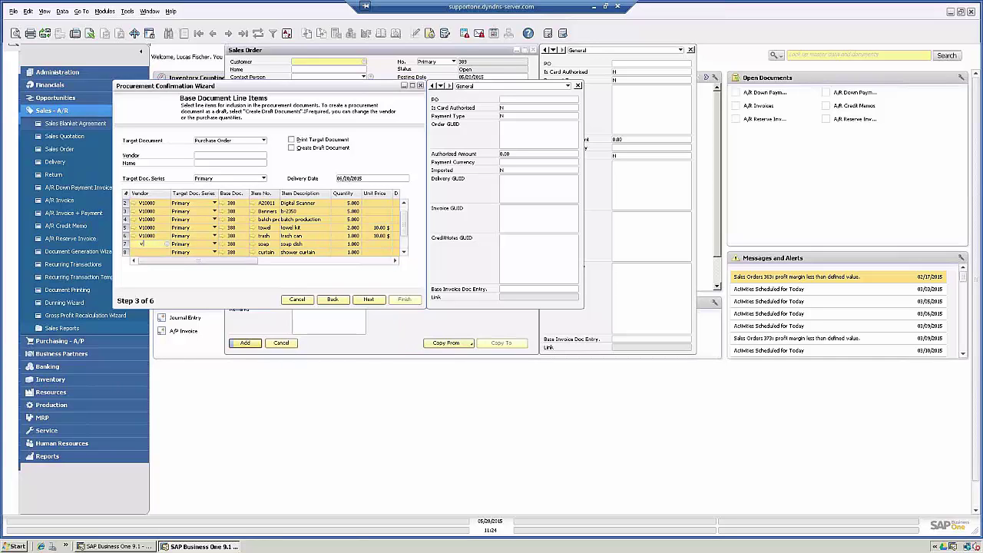
pyautogui.write('v10000')
pyautogui.press('Tab')
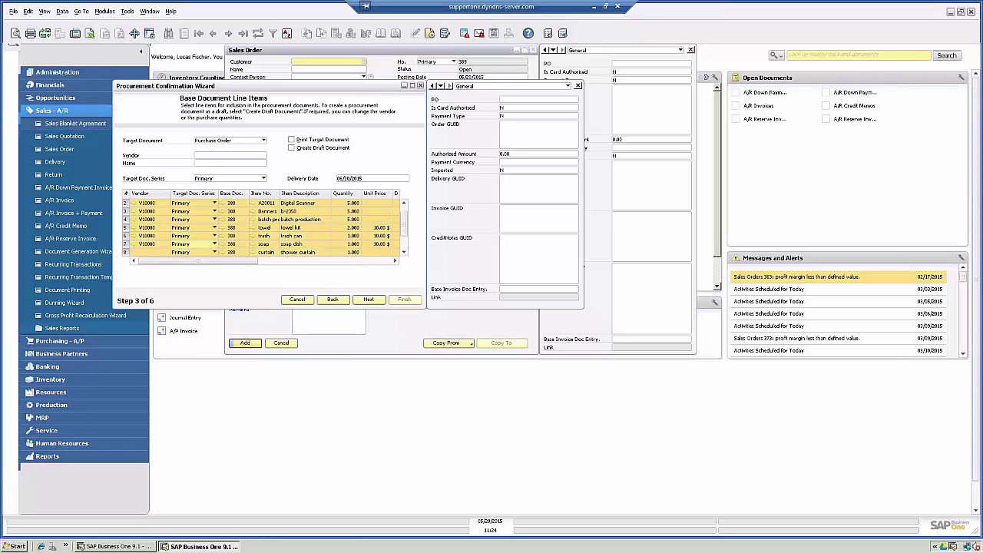
pyautogui.click(152, 253)
pyautogui.press('Tab')
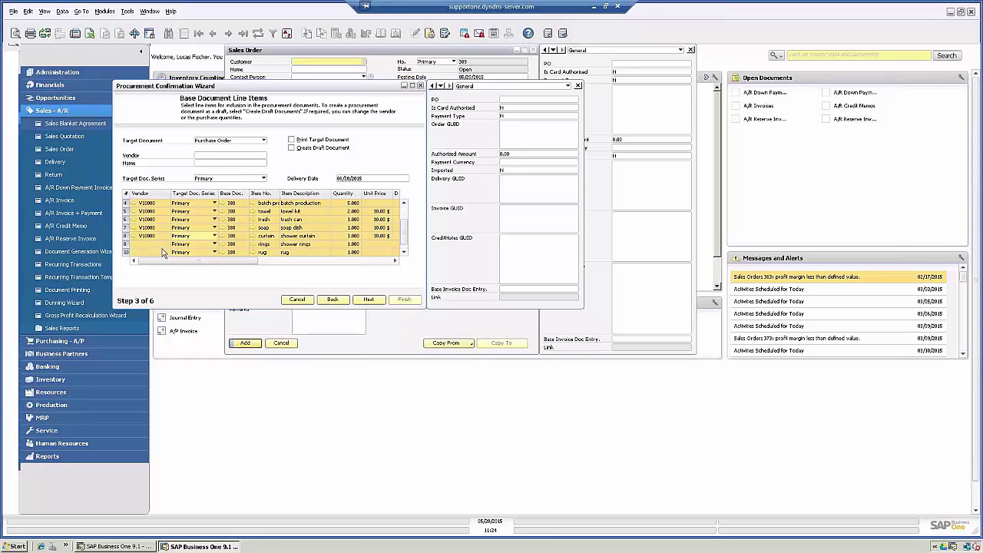
# Assign vendor V10000 to the rings, rug and toilet lines and continue to the consolidation options
pyautogui.doubleClick(148, 228)
pyautogui.click(144, 236)
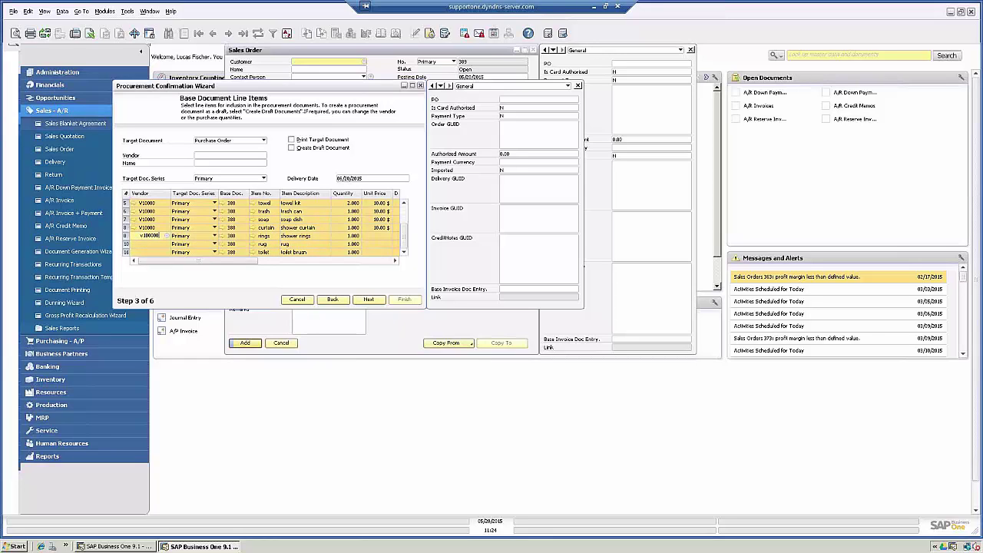
pyautogui.write('v10000')
pyautogui.click(148, 244)
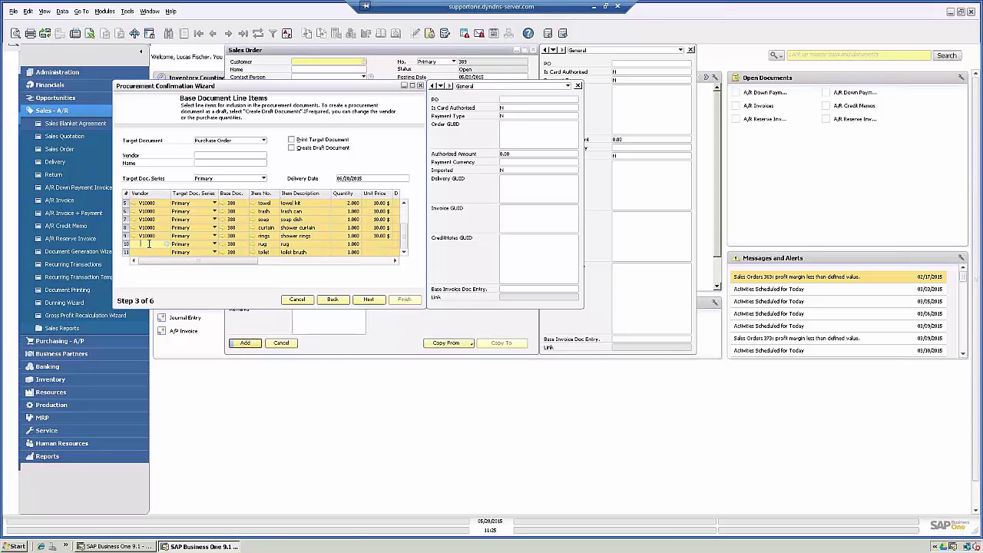
pyautogui.write('v10000')
pyautogui.click(148, 252)
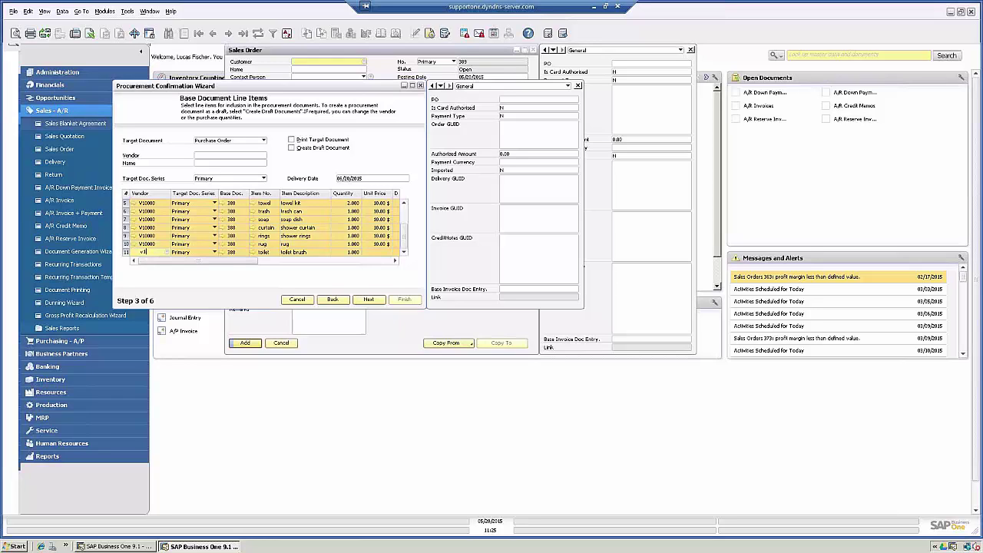
pyautogui.write('v10000')
pyautogui.press('Tab')
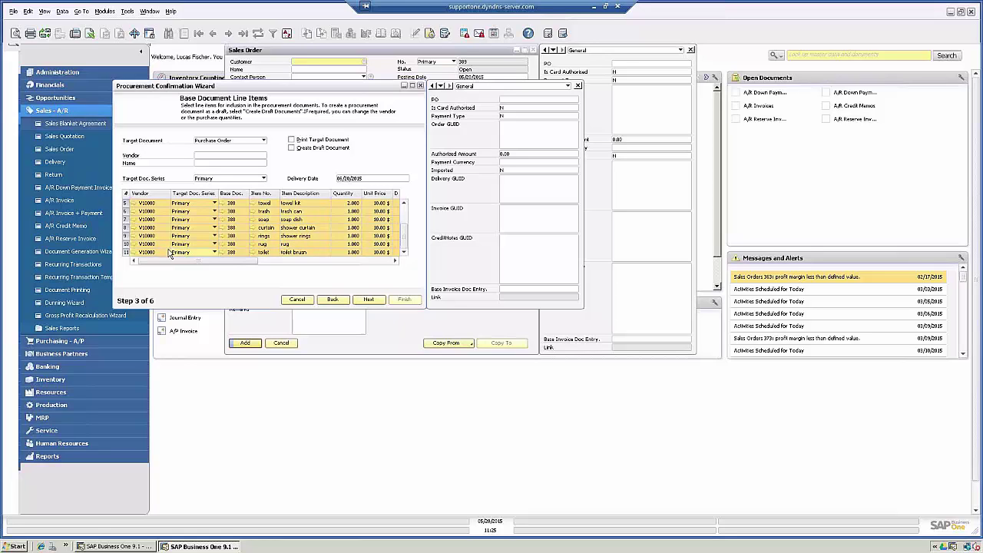
pyautogui.click(371, 299)
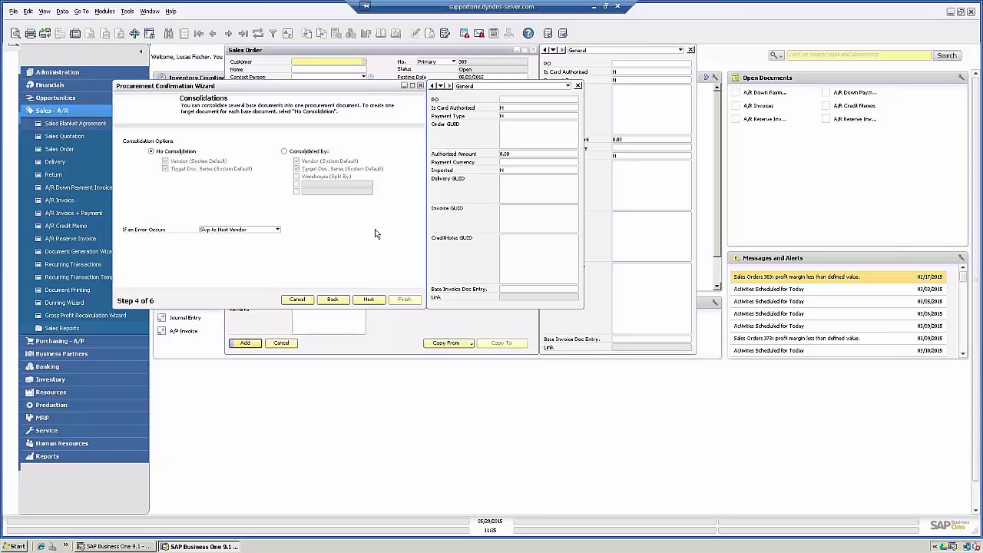
# Keep No Consolidation with Skip to Next Vendor as the error handling, and continue to the results preview
pyautogui.click(274, 231)
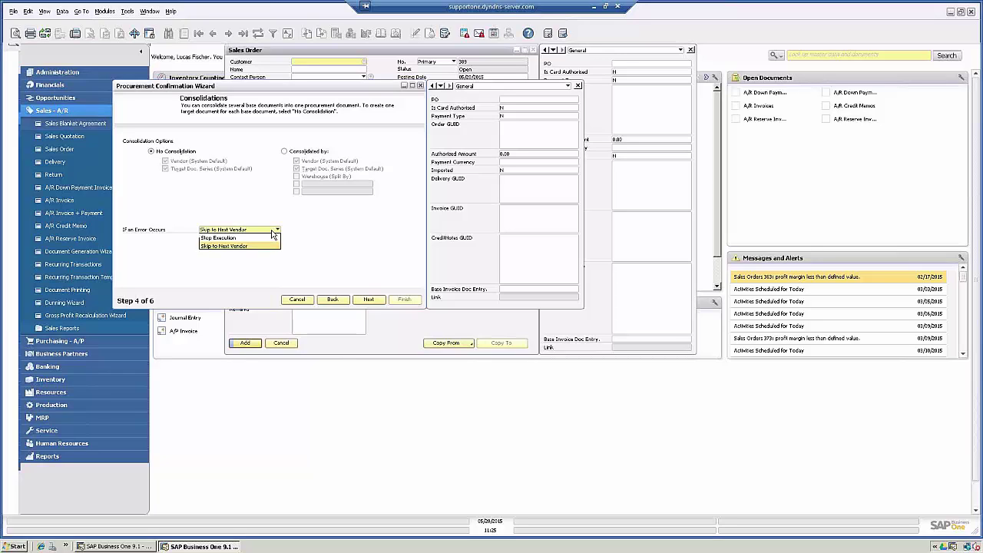
pyautogui.click(273, 231)
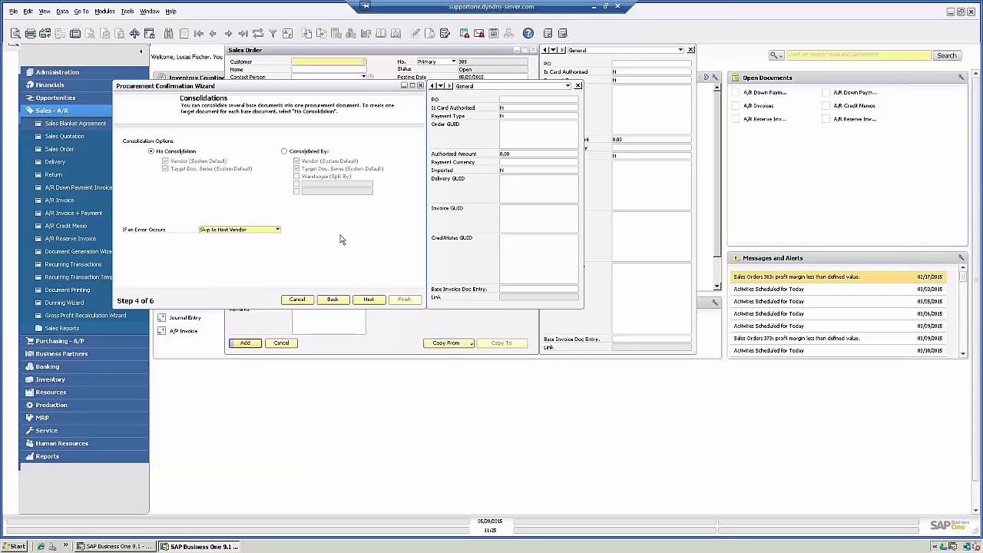
pyautogui.click(369, 300)
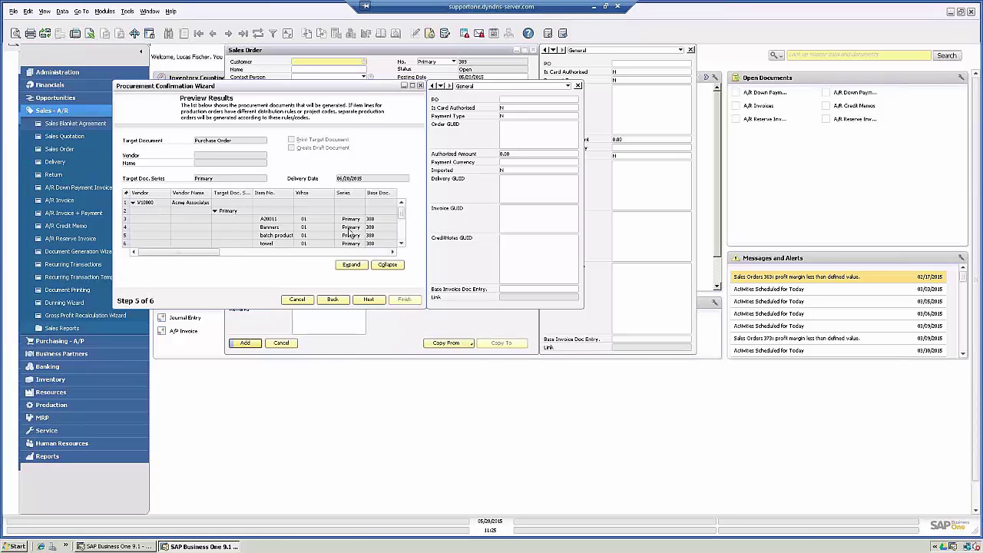
# Review the previewed procurement lines for both vendors and generate the purchase orders
pyautogui.moveTo(404, 215); pyautogui.dragTo(403, 245)
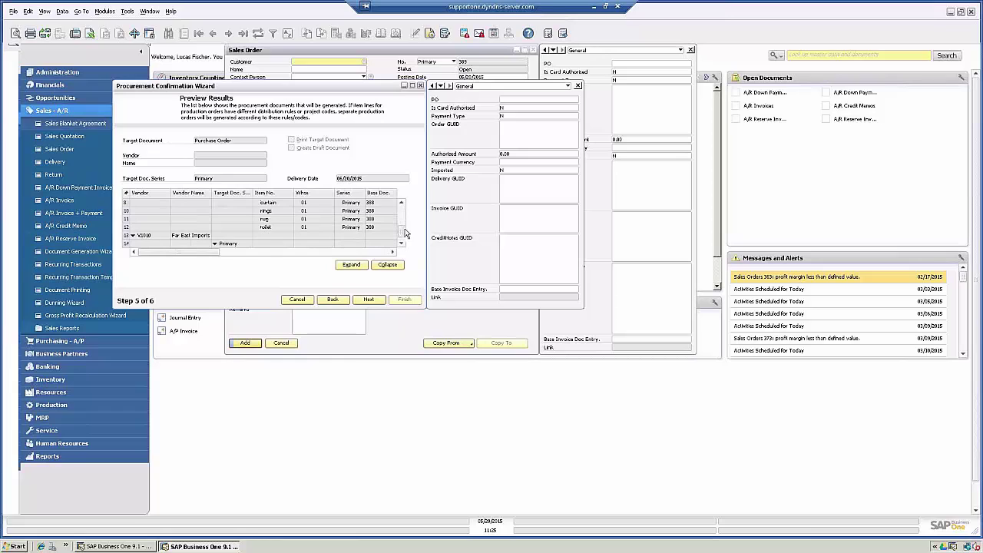
pyautogui.click(401, 238)
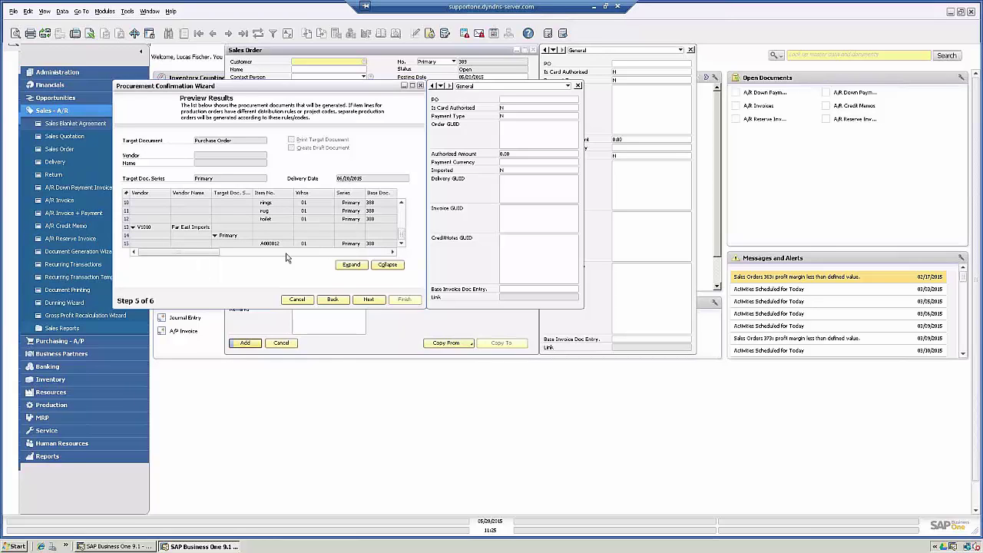
pyautogui.click(369, 300)
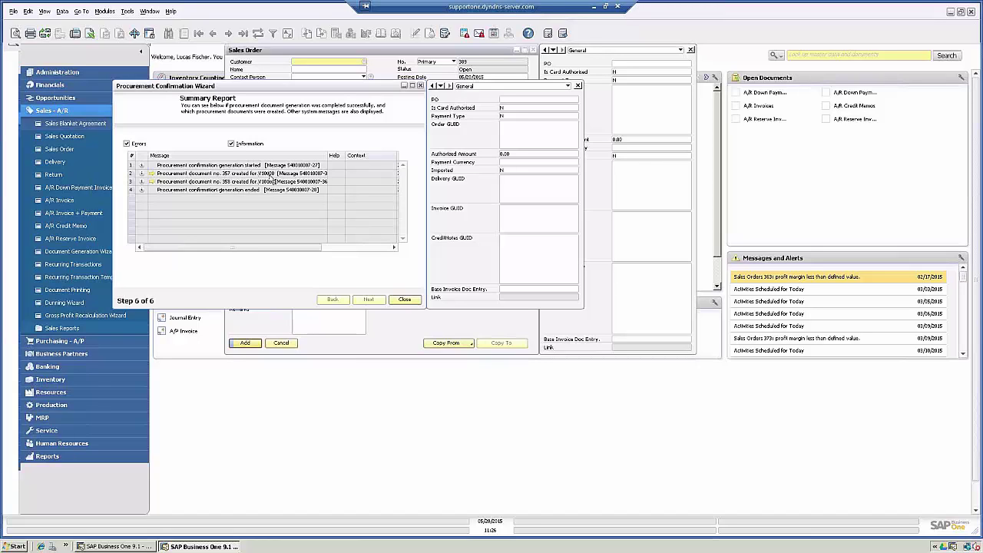
# Open the purchase order generated for vendor V10000 and copy it to a Goods Receipt PO
pyautogui.click(152, 175)
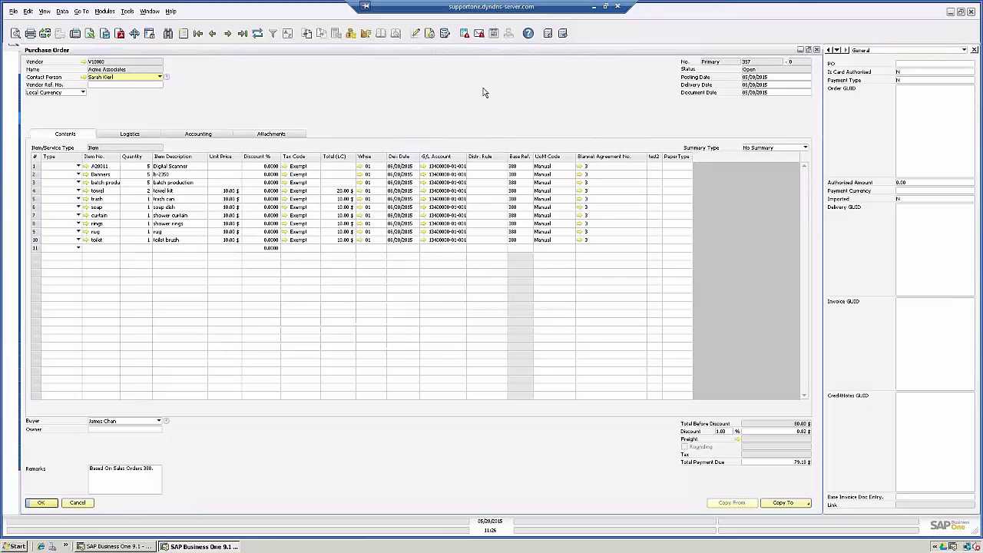
pyautogui.click(784, 503)
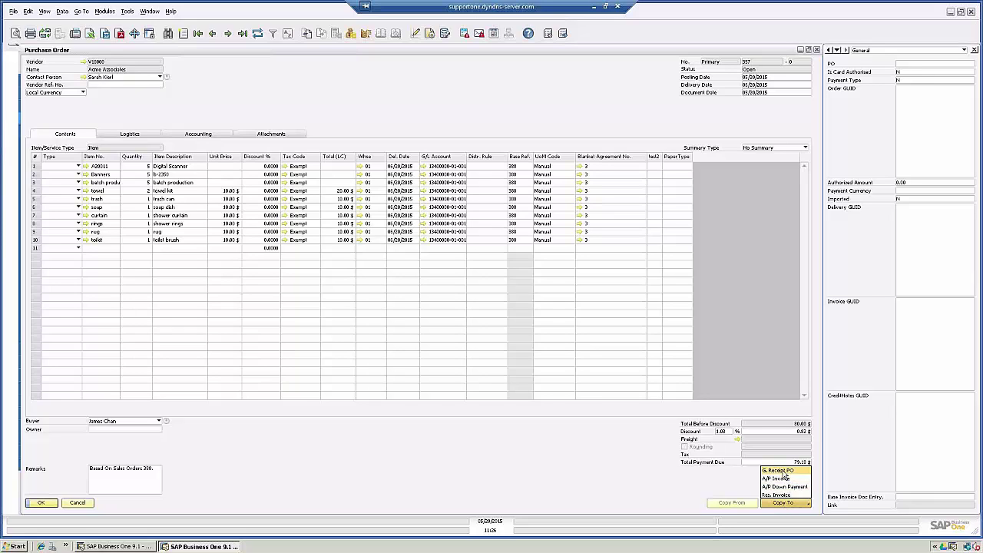
pyautogui.click(421, 448)
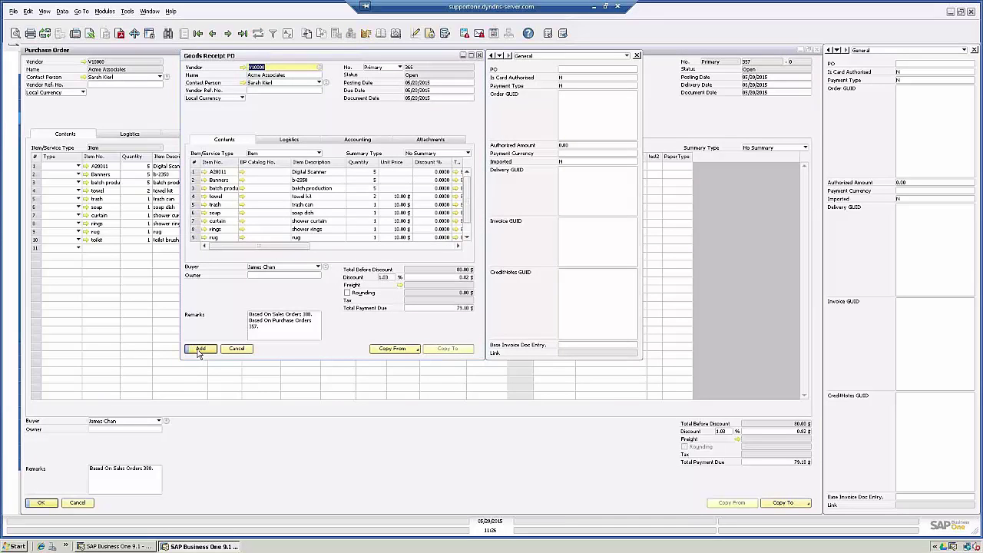
# Create batch 2500 with quantity 5 for the batch production item while adding the Goods Receipt PO
pyautogui.click(200, 349)
pyautogui.click(386, 298)
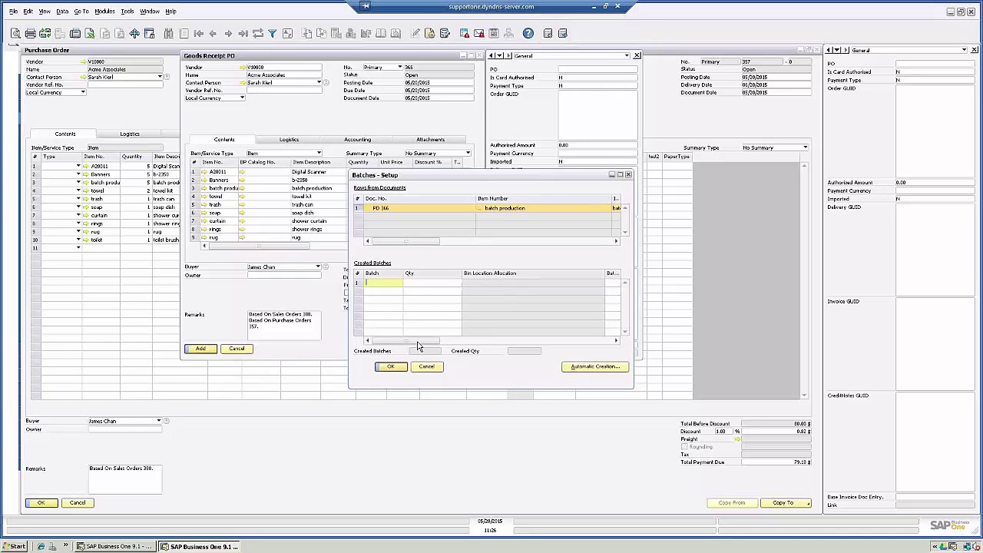
pyautogui.moveTo(418, 343)
pyautogui.mouseDown()
pyautogui.moveTo(465, 345)
pyautogui.moveTo(409, 348)
pyautogui.mouseUp()
pyautogui.write('2500')
pyautogui.press('Tab')
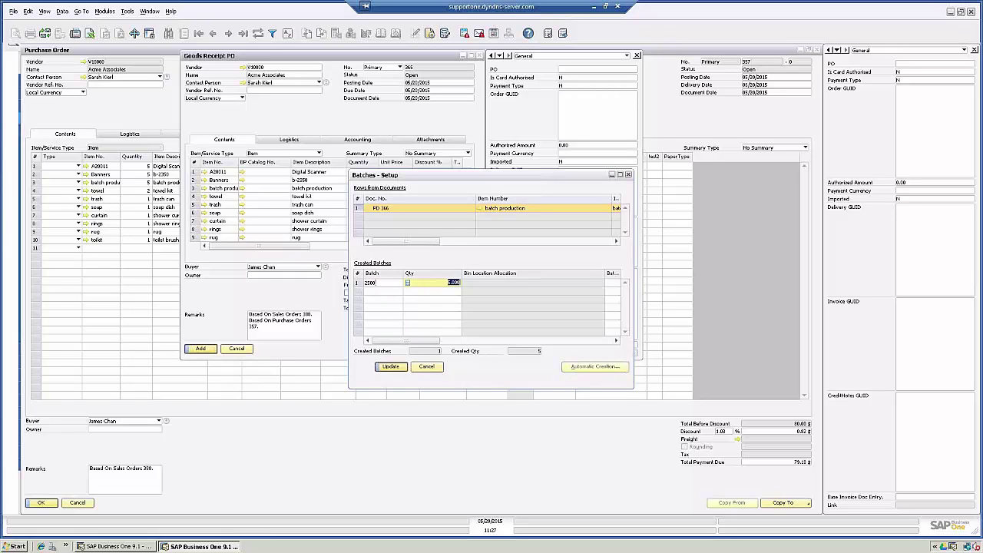
pyautogui.press('Tab')
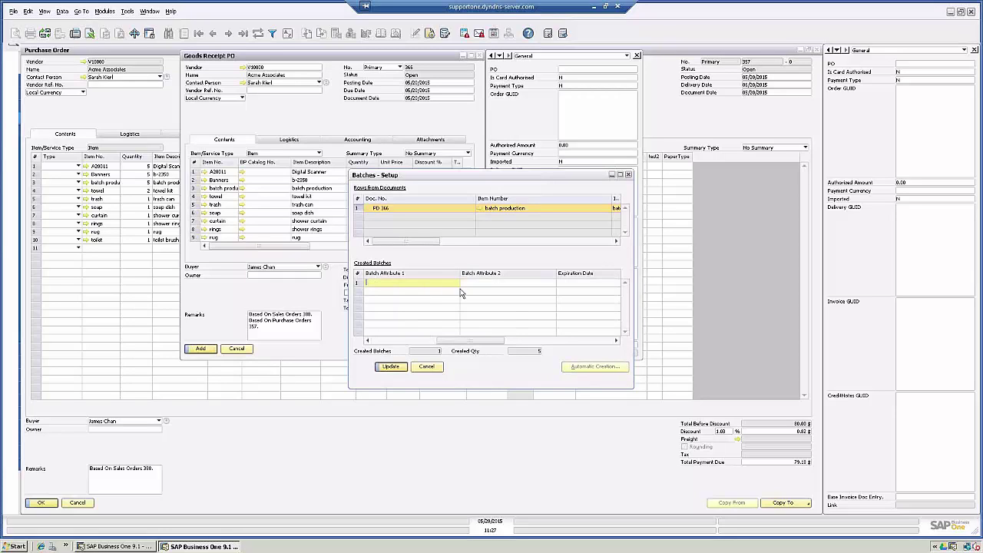
pyautogui.click(390, 367)
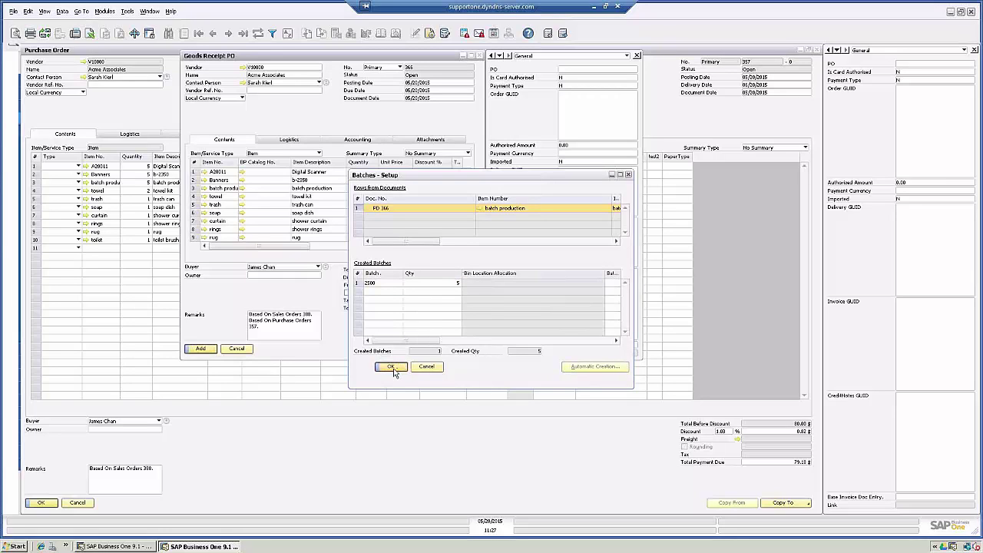
pyautogui.click(392, 368)
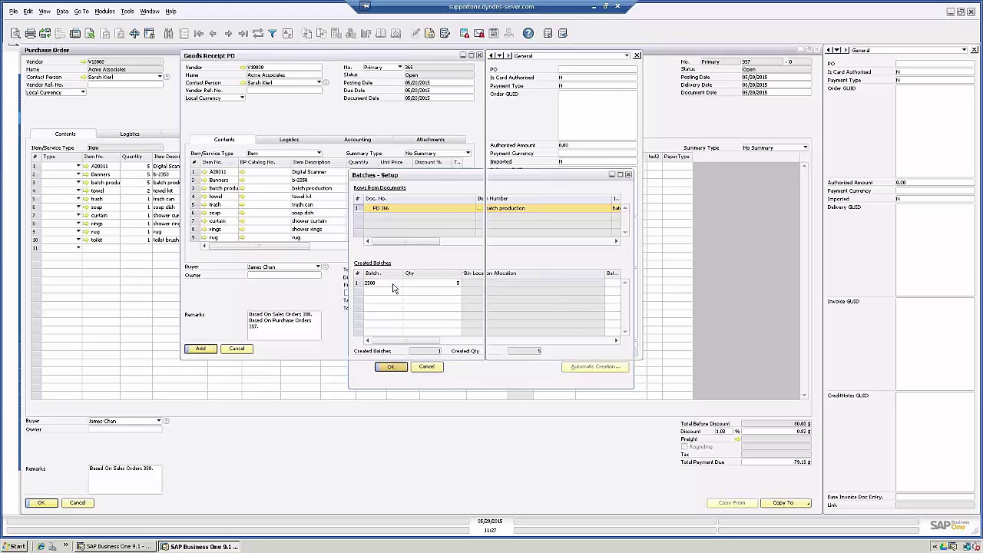
# Add the Goods Receipt PO permanently and close the blank receipt form to return to the wizard's Summary Report
pyautogui.click(200, 349)
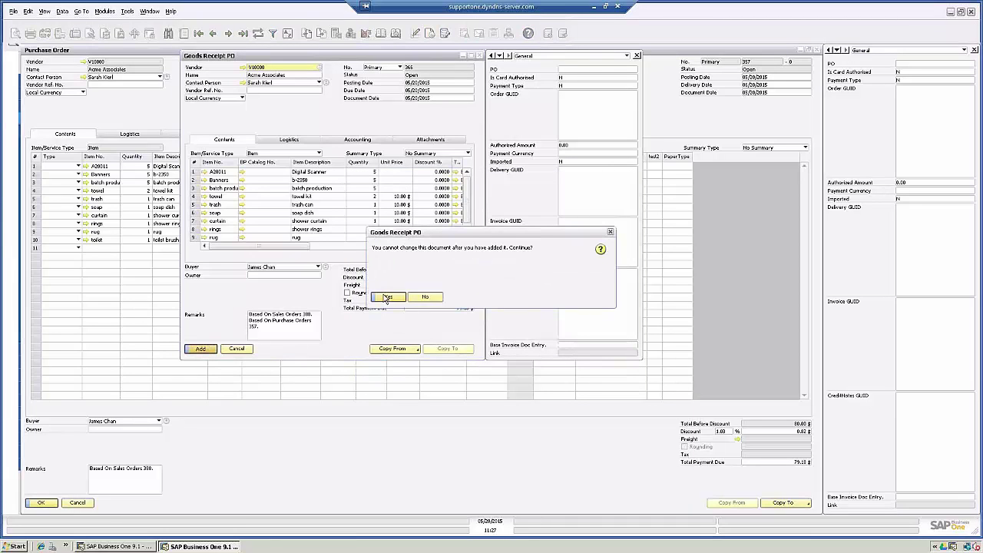
pyautogui.click(387, 297)
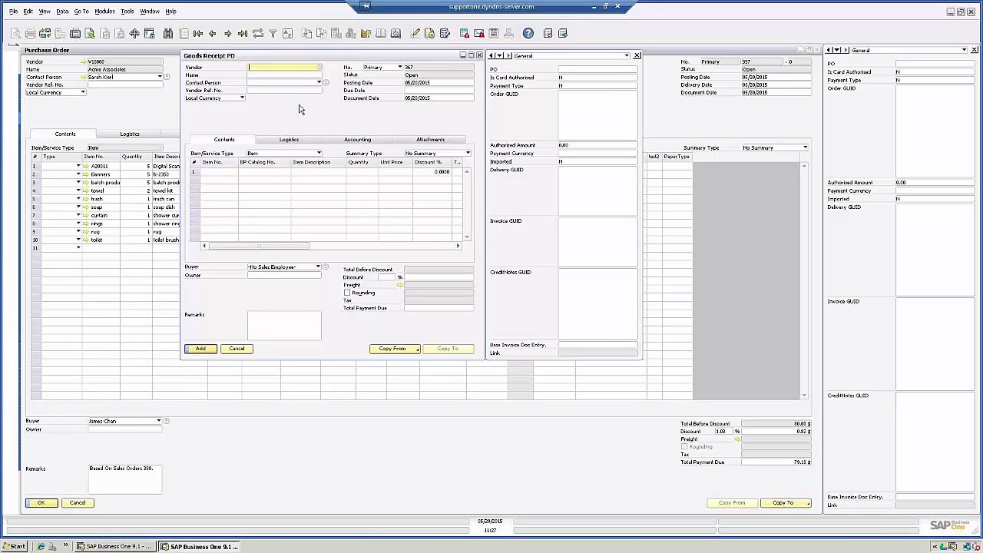
pyautogui.click(234, 349)
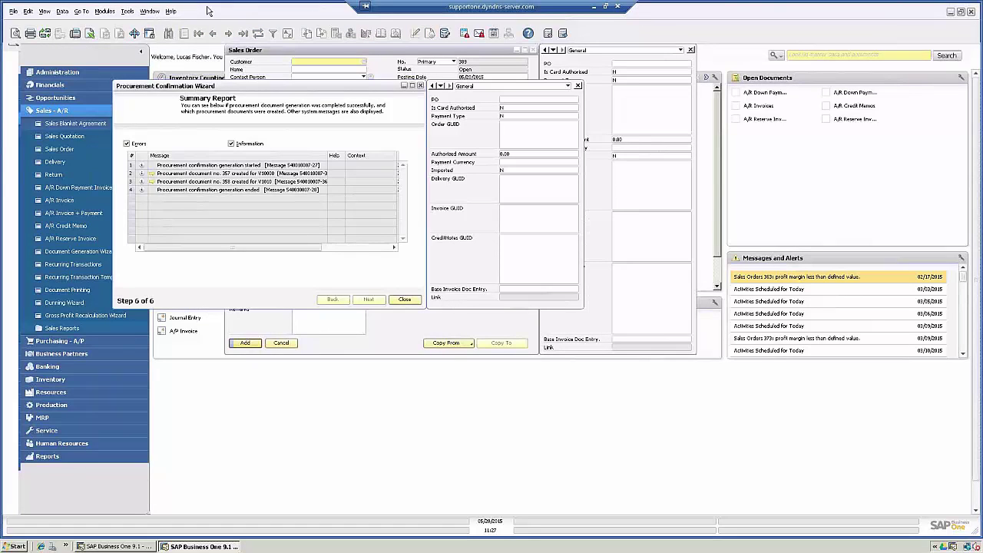
pyautogui.click(149, 12)
pyautogui.click(295, 154)
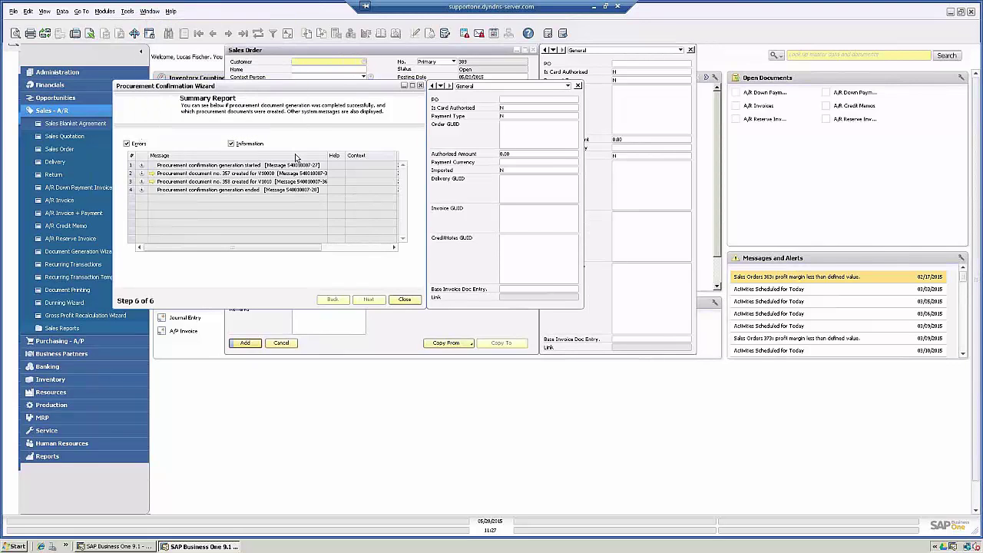